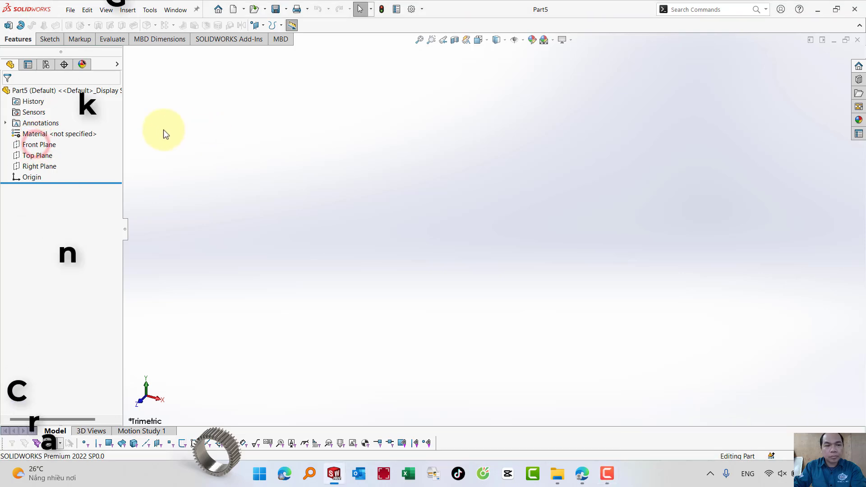
# Sketch two concentric circles at the origin on the Front Plane.
pyautogui.click(38, 144)
pyautogui.click(45, 132)
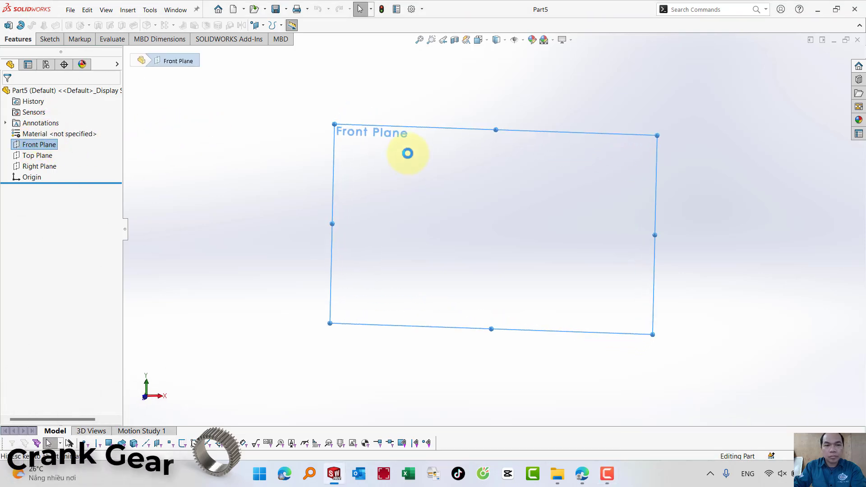
pyautogui.click(100, 25)
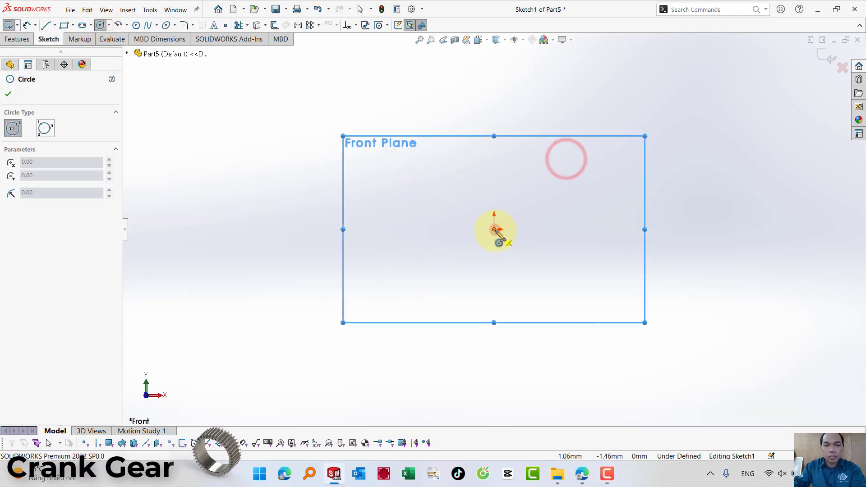
pyautogui.click(494, 229)
pyautogui.click(565, 160)
pyautogui.click(494, 229)
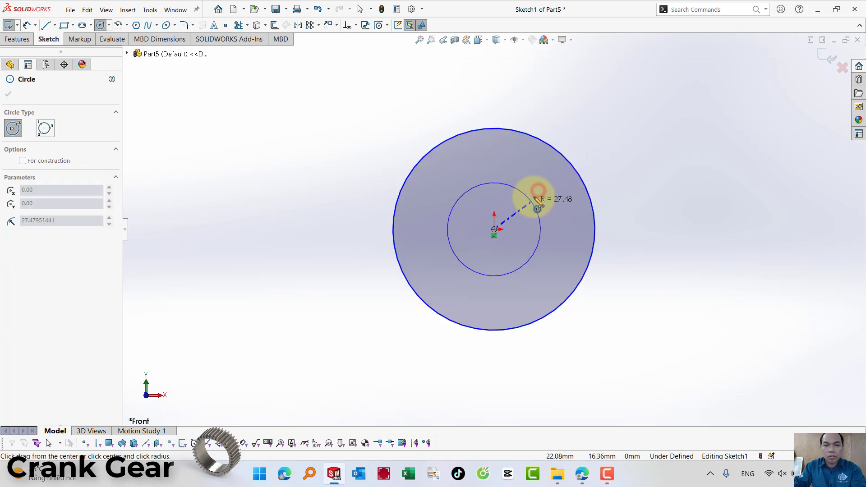
pyautogui.click(537, 189)
# Dimension the circles to Ø80 mm inner and Ø100 mm outer, then exit the sketch.
pyautogui.click(27, 25)
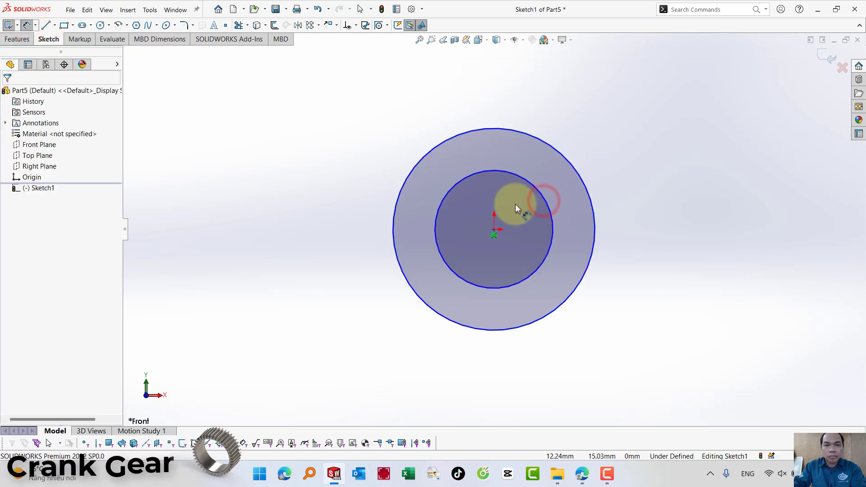
pyautogui.click(543, 201)
pyautogui.click(676, 251)
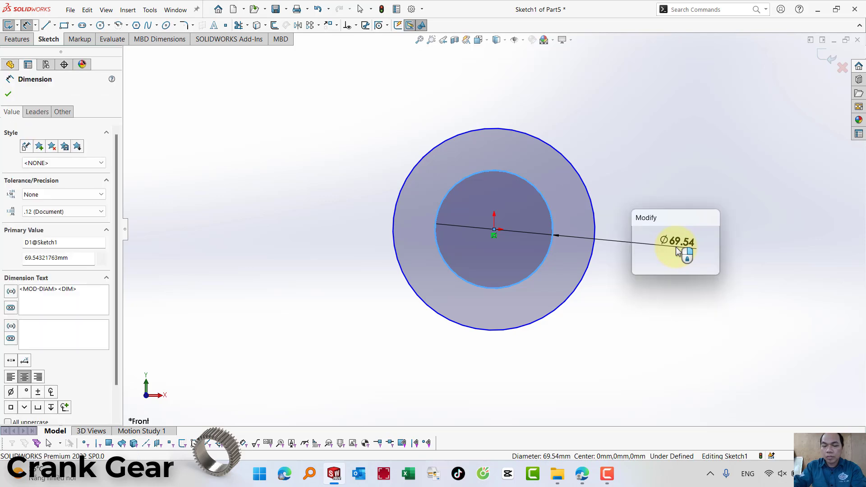
pyautogui.write('80')
pyautogui.press('Return')
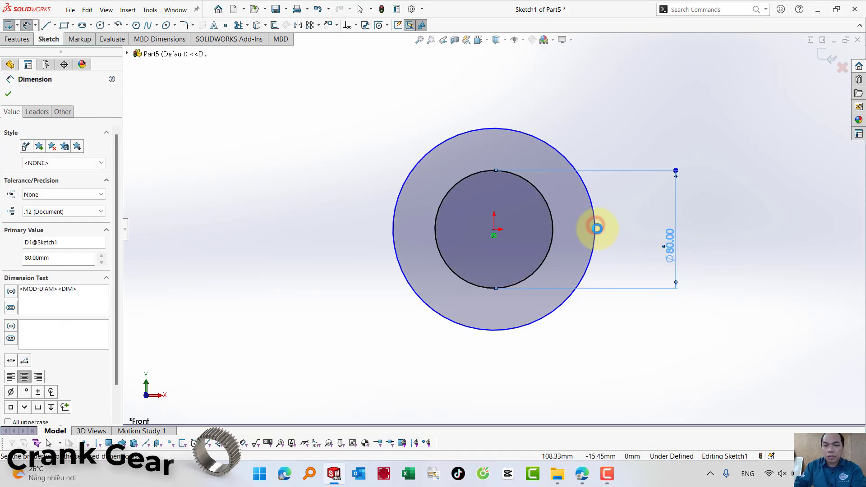
pyautogui.click(594, 226)
pyautogui.click(713, 207)
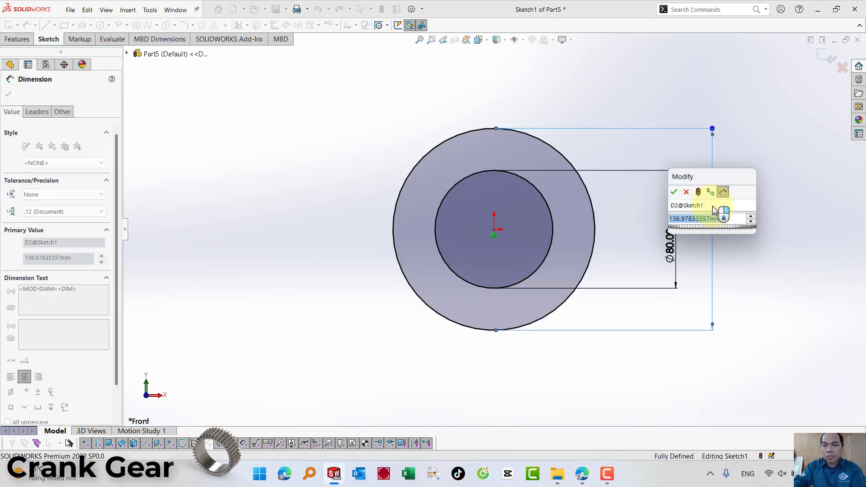
pyautogui.write('100')
pyautogui.press('Return')
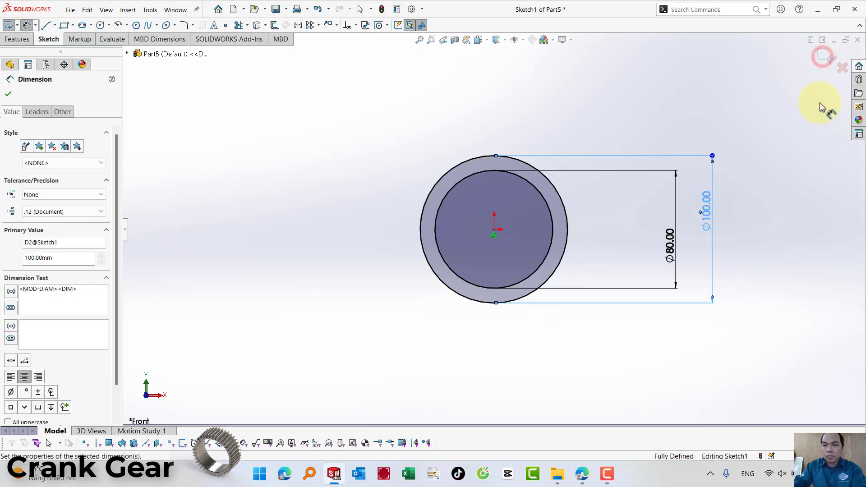
pyautogui.click(827, 56)
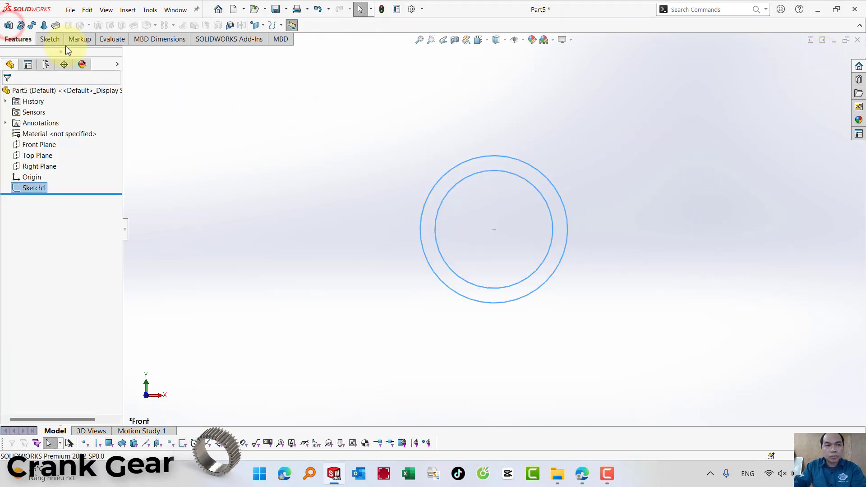
# Extrude the circle sketch 40 mm into a solid ring.
pyautogui.click(9, 26)
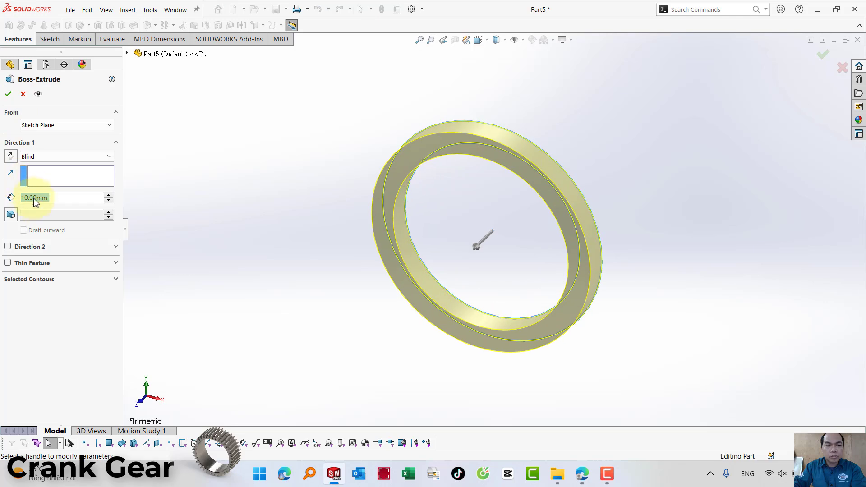
pyautogui.write('40')
pyautogui.press('Return')
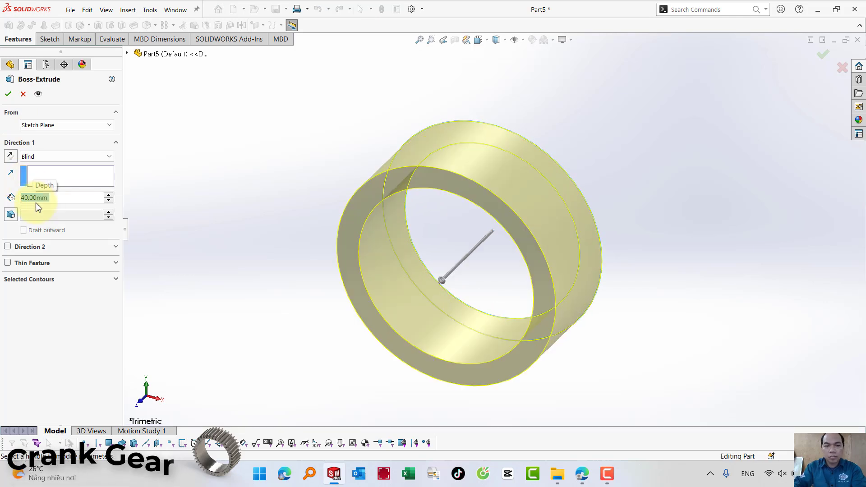
pyautogui.click(7, 94)
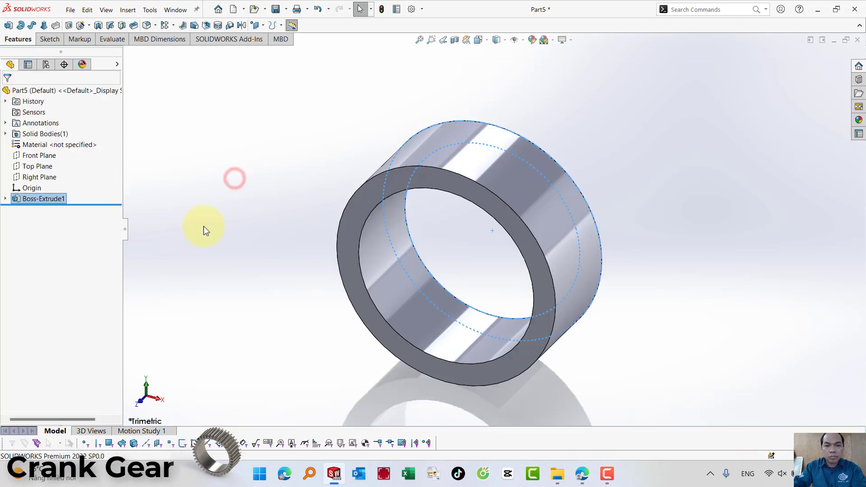
# Add a 1 mm fillet to the ring's inner and outer faces.
pyautogui.click(235, 177)
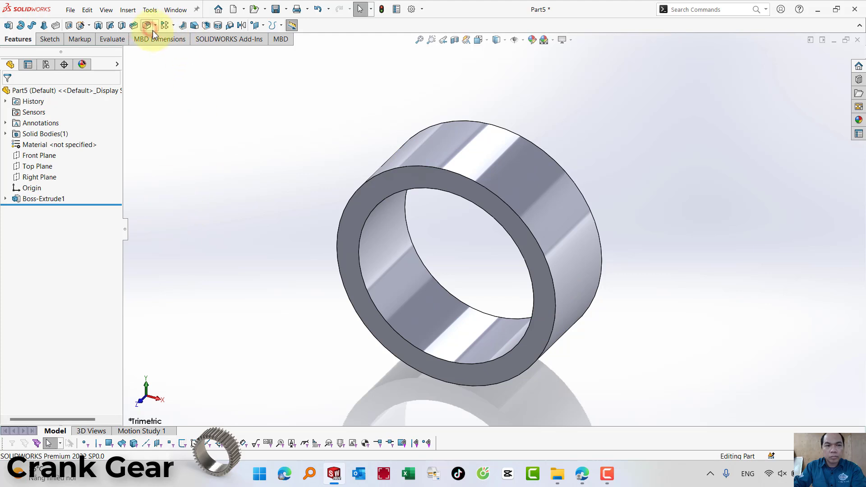
pyautogui.write('f')
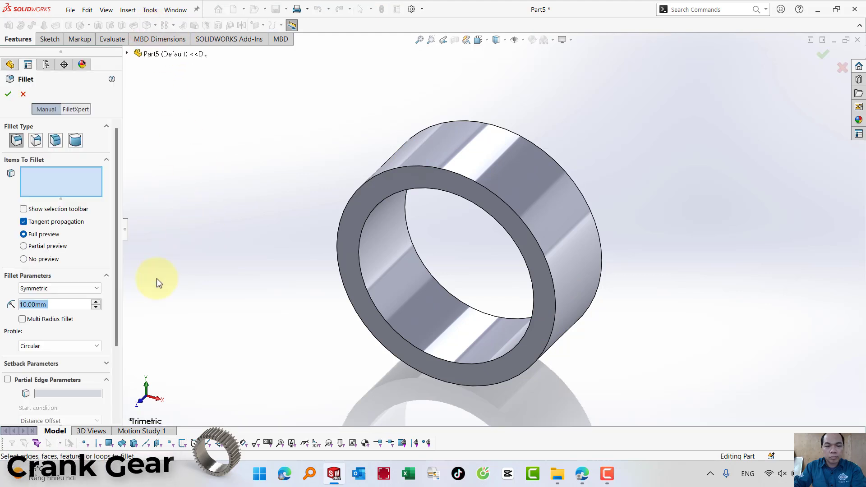
pyautogui.write('1')
pyautogui.press('Return')
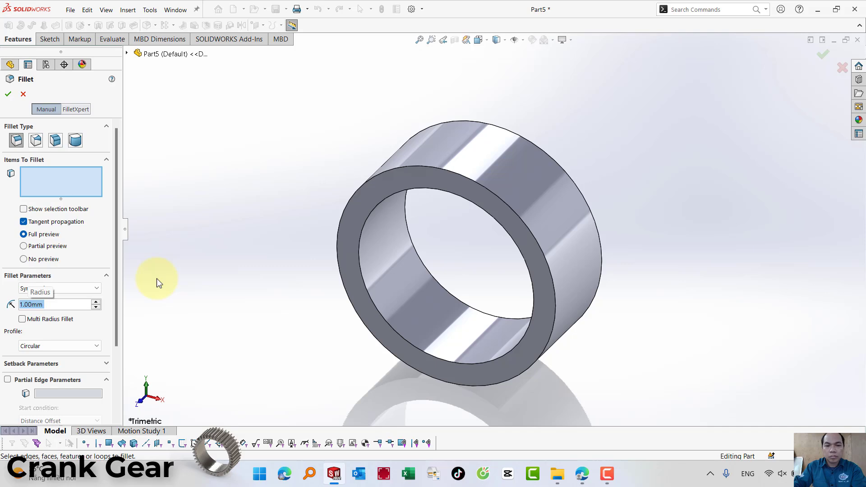
pyautogui.click(399, 292)
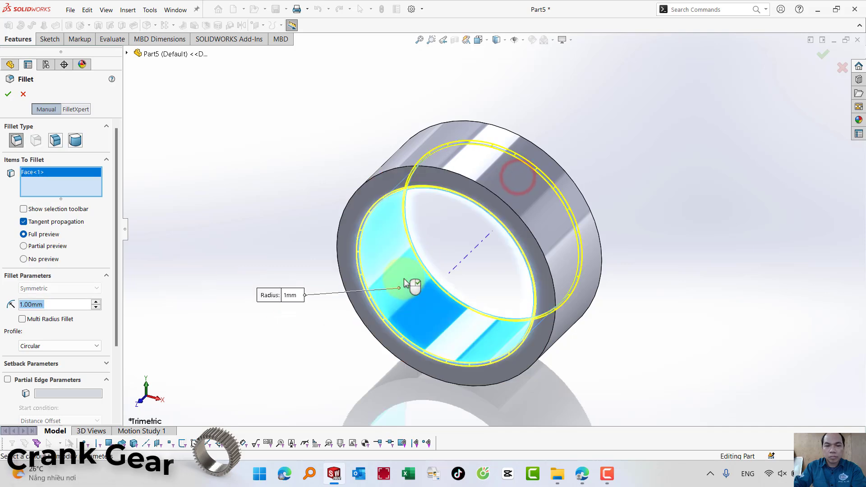
pyautogui.click(517, 181)
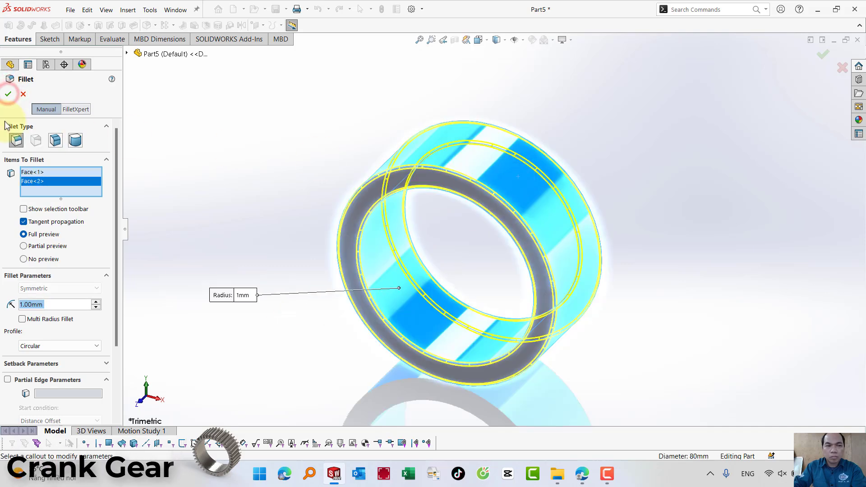
pyautogui.click(8, 94)
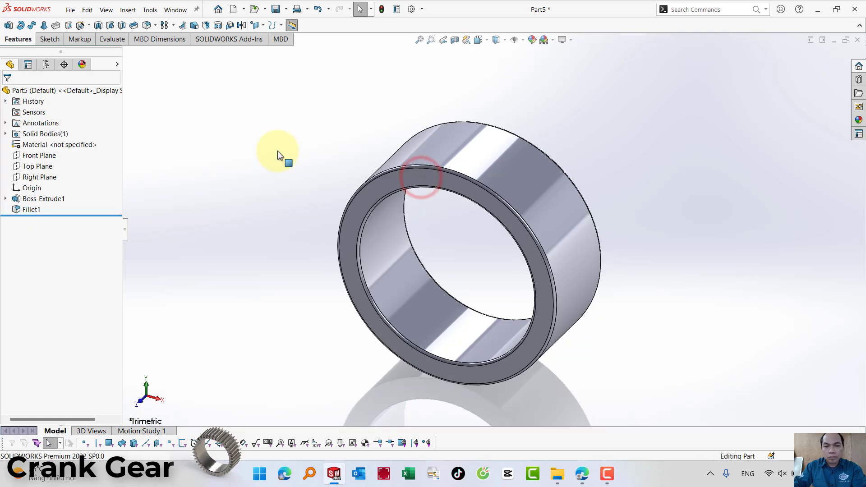
# Start a new sketch on the ring's front face and view it face-on.
pyautogui.click(426, 181)
pyautogui.click(462, 150)
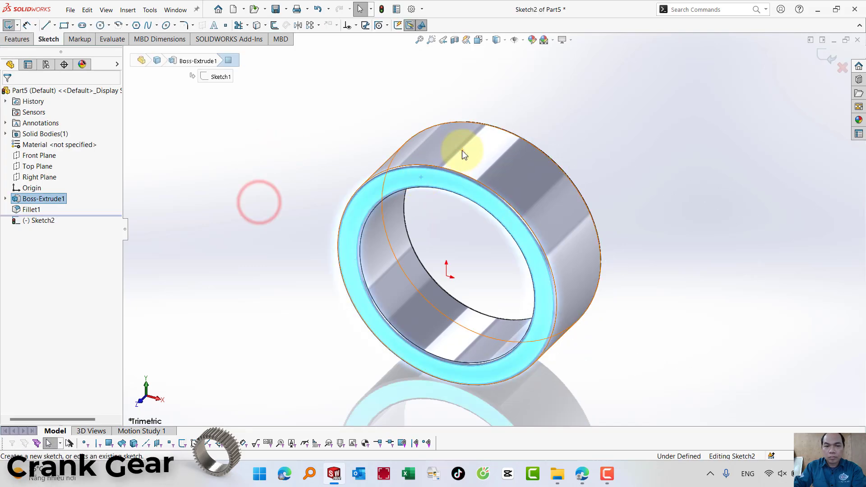
pyautogui.click(425, 176)
pyautogui.click(425, 175)
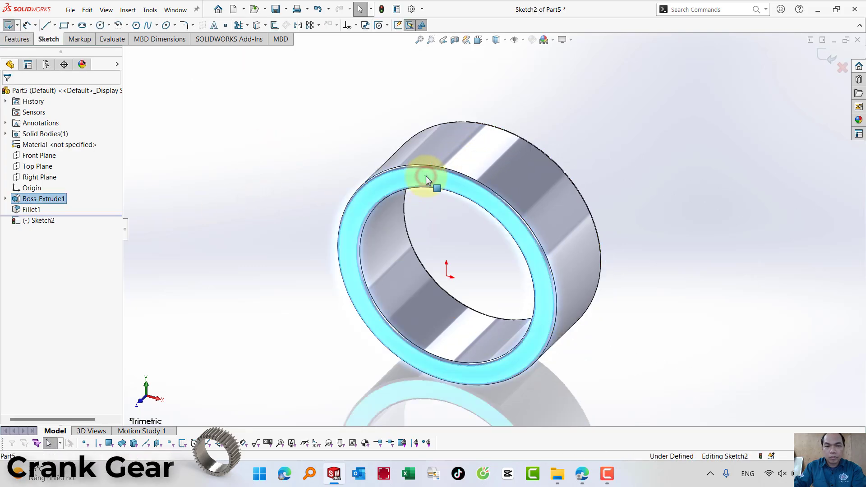
pyautogui.click(496, 41)
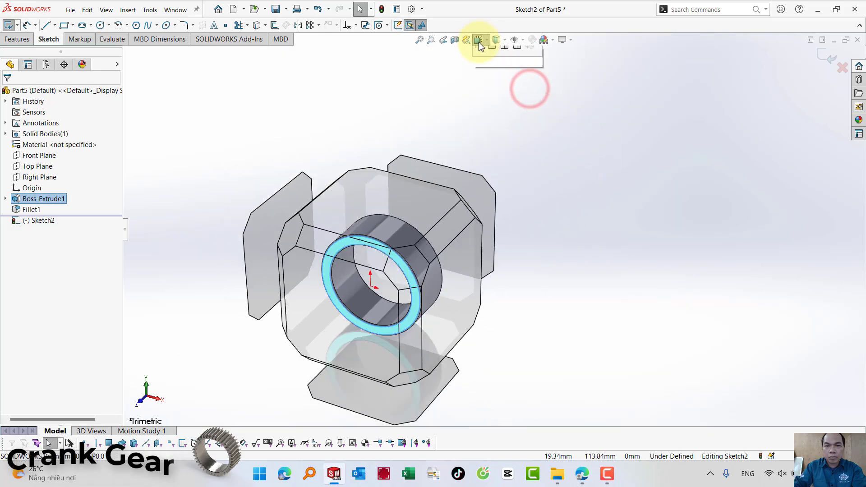
pyautogui.click(526, 85)
pyautogui.click(678, 102)
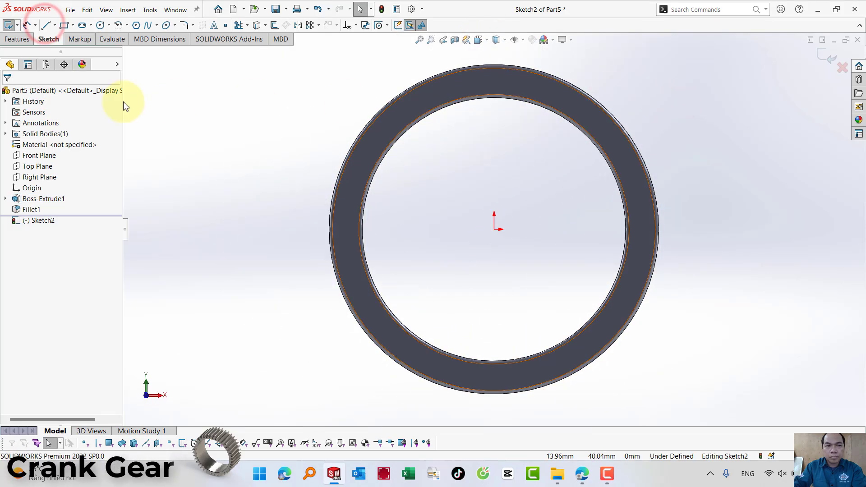
# Draw a vertical construction centreline from the origin to the ring's outer edge.
pyautogui.click(46, 26)
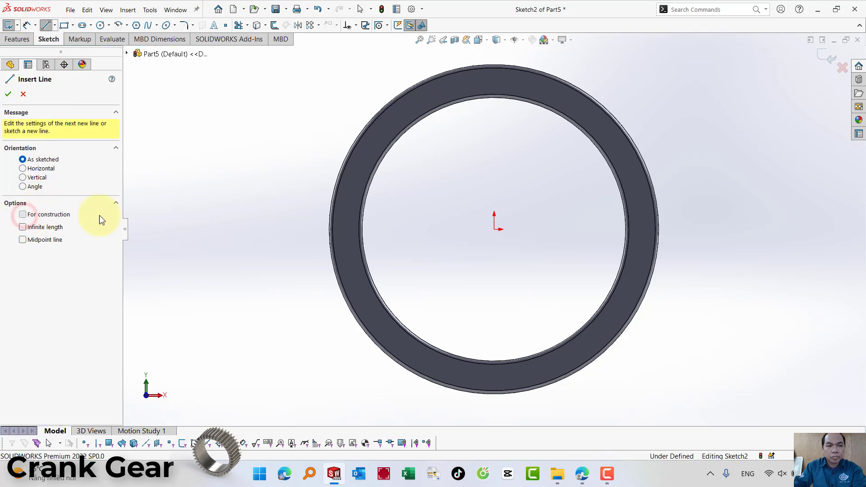
pyautogui.click(499, 229)
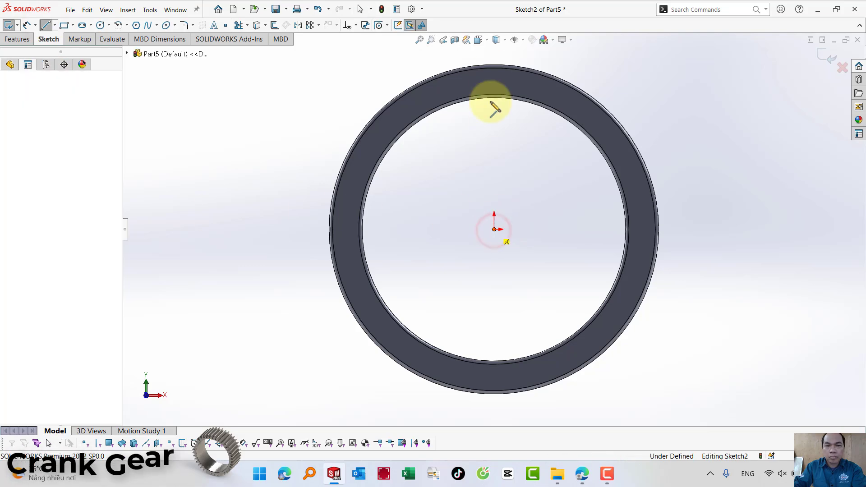
pyautogui.click(495, 65)
pyautogui.scroll(-3, 499, 96)
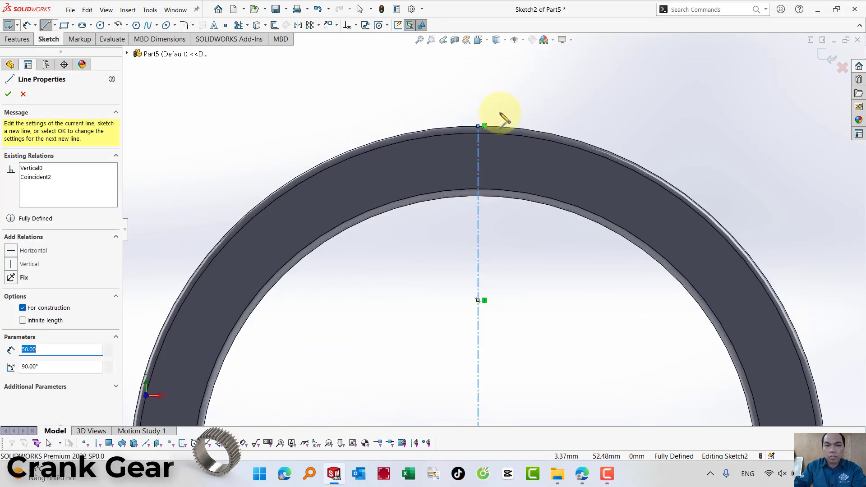
pyautogui.scroll(-3, 499, 120)
pyautogui.click(45, 26)
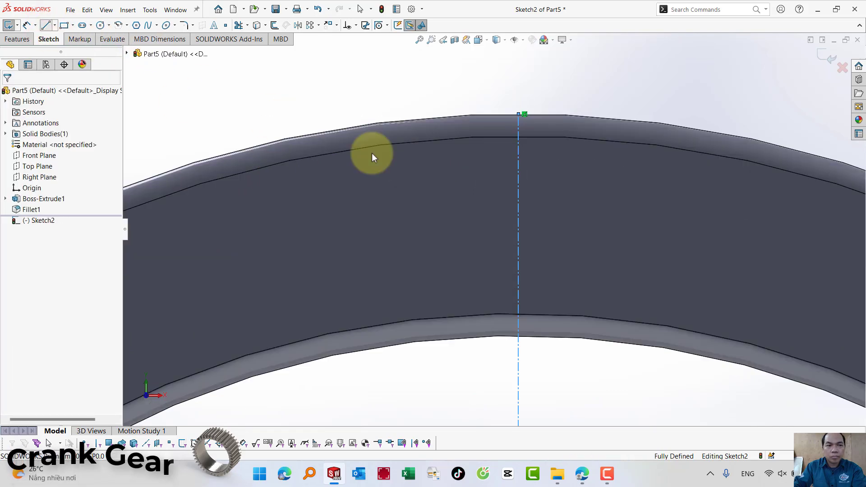
# Draw a short horizontal line off the centreline and a slanted line up to the top edge.
pyautogui.click(549, 209)
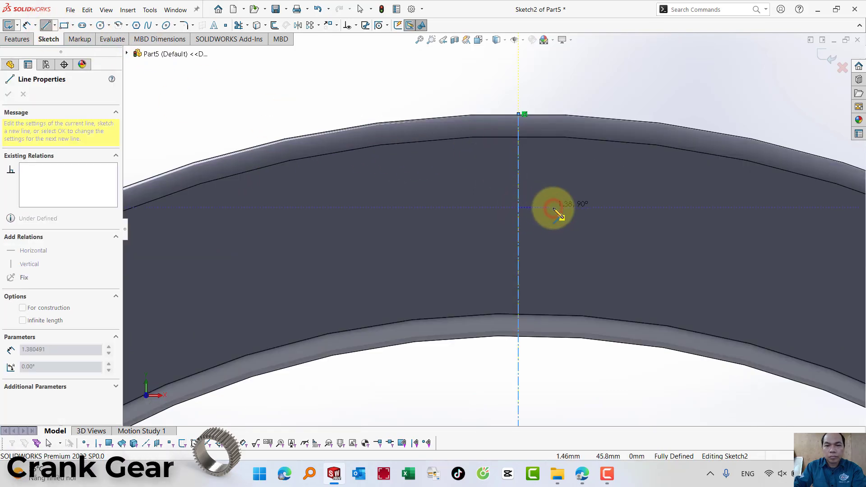
pyautogui.click(554, 208)
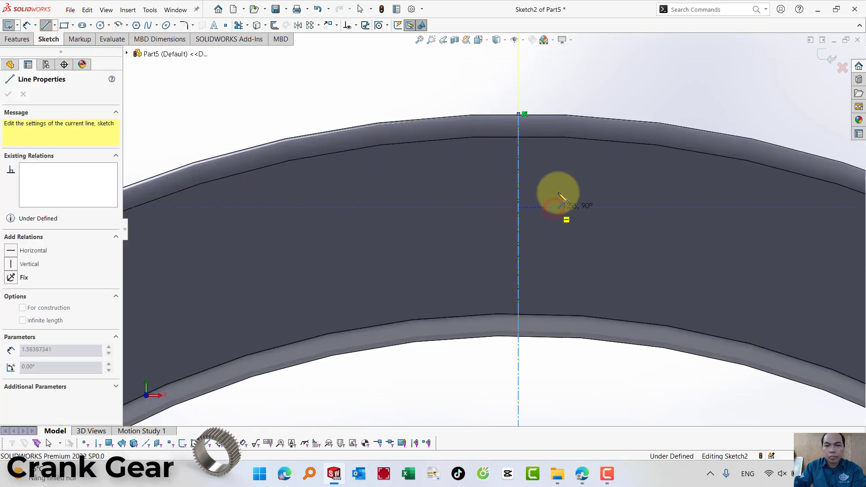
pyautogui.click(586, 118)
pyautogui.press('Escape')
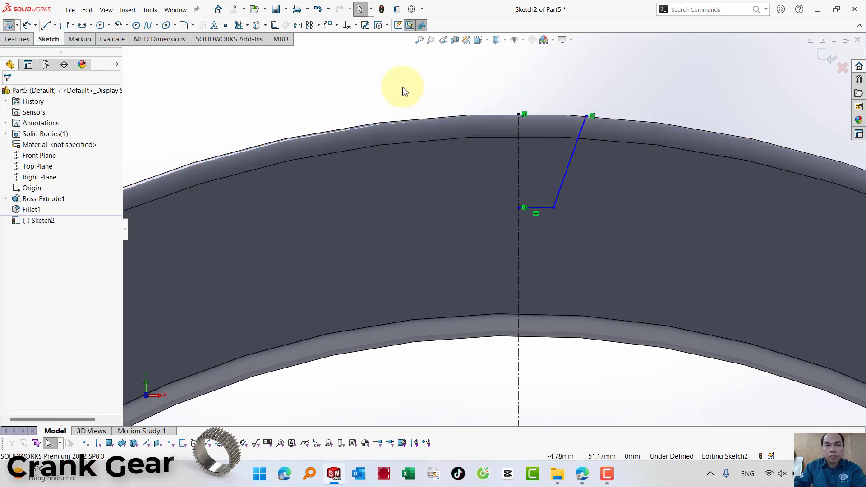
# Mirror the horizontal and slanted lines about the centreline.
pyautogui.click(298, 25)
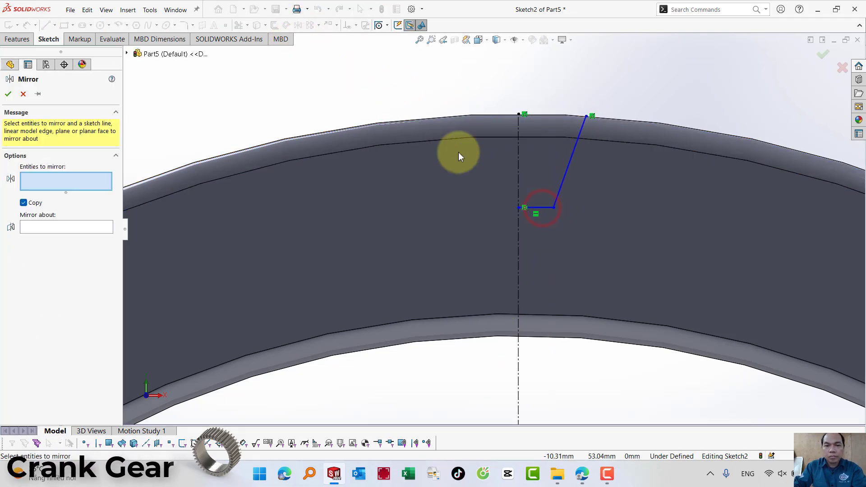
pyautogui.click(542, 207)
pyautogui.click(562, 185)
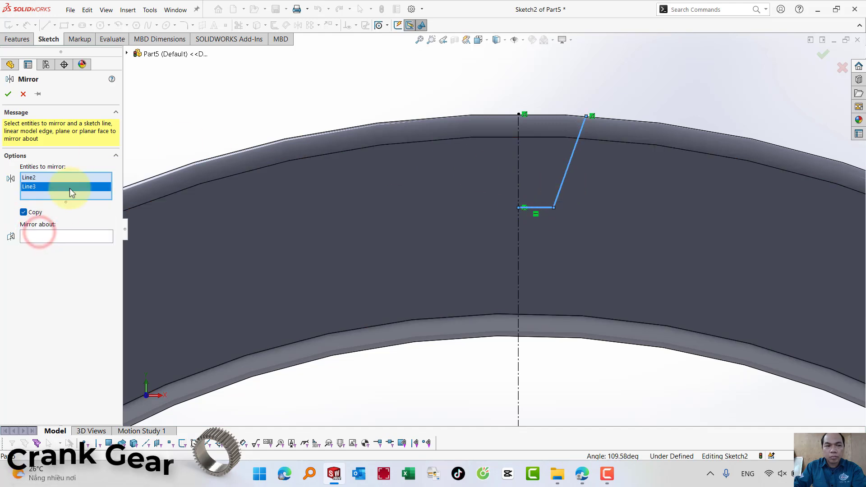
pyautogui.click(41, 236)
pyautogui.click(518, 159)
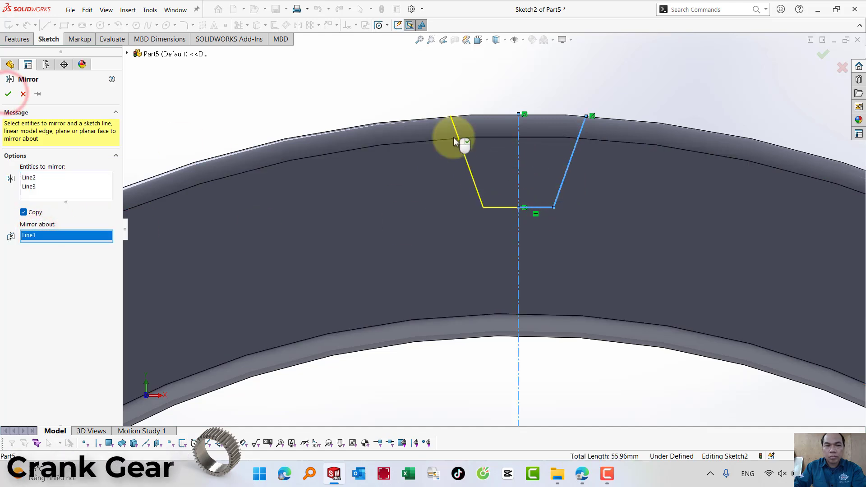
pyautogui.click(8, 94)
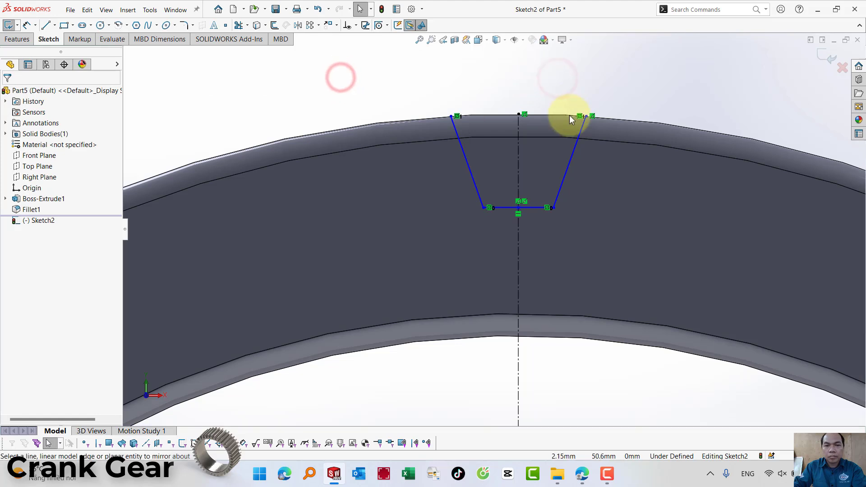
# Convert the ring's outer top edge into the sketch and trim the arc outside the tooth.
pyautogui.click(254, 27)
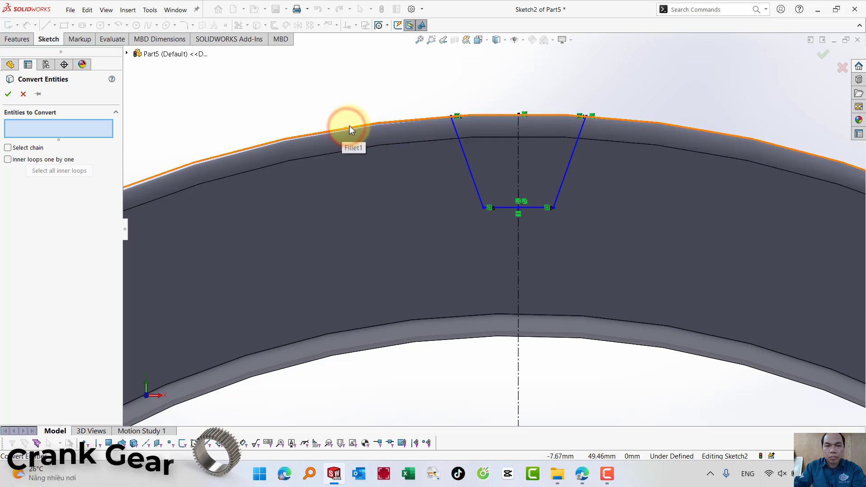
pyautogui.click(347, 127)
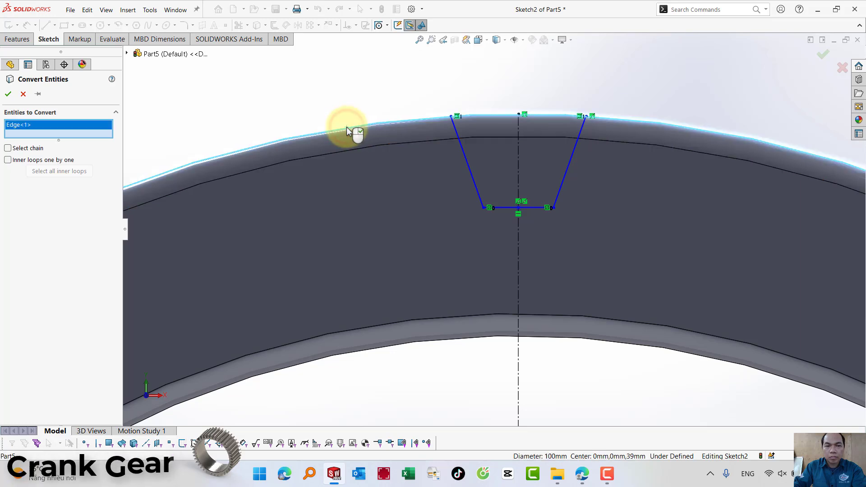
pyautogui.click(10, 93)
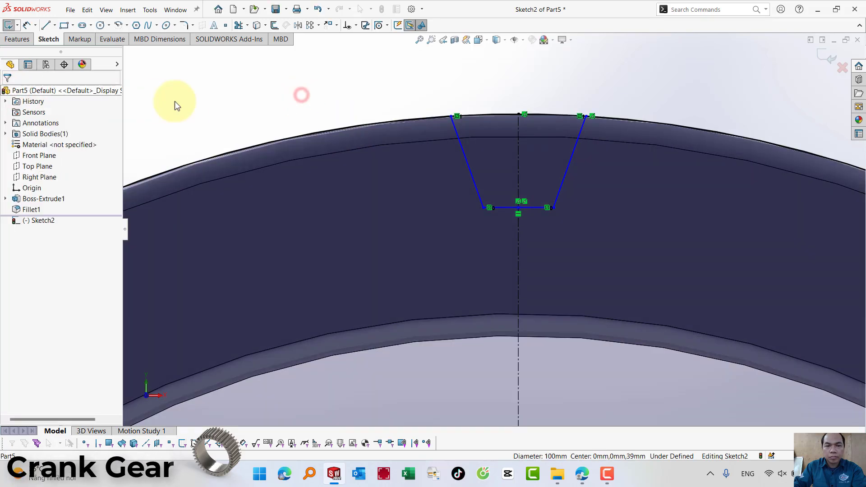
pyautogui.click(238, 28)
pyautogui.click(297, 137)
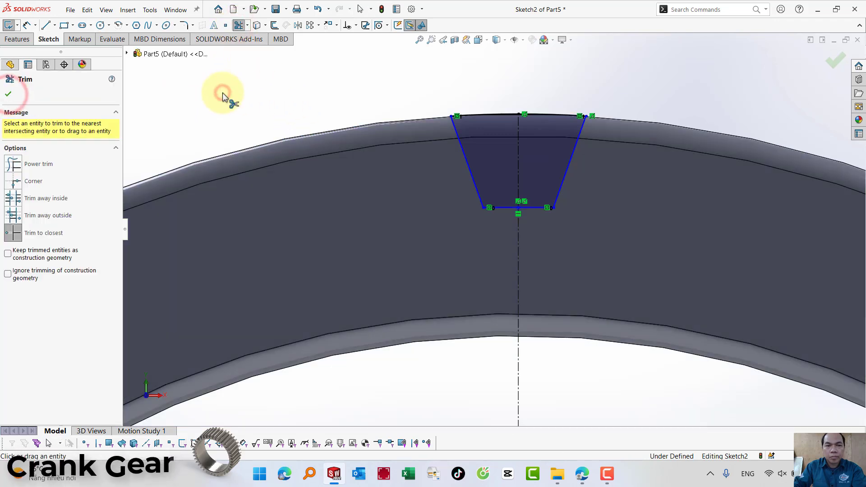
pyautogui.click(8, 94)
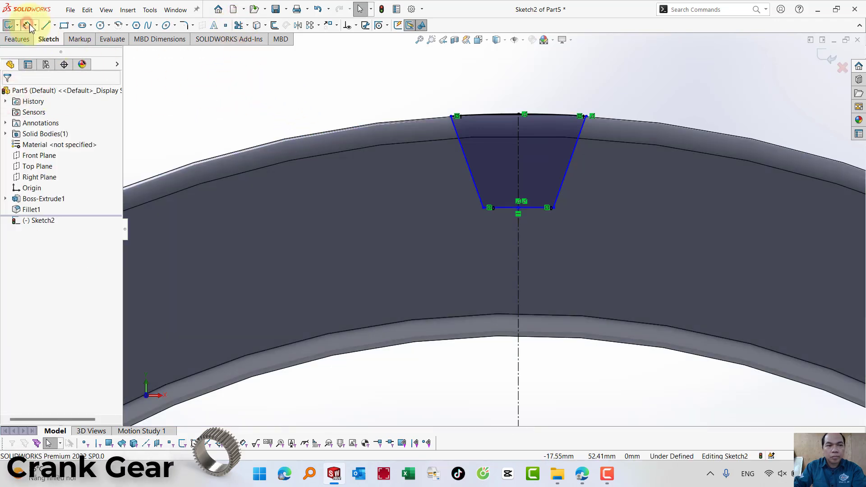
# Dimension the tooth's bottom width to 2 mm and its depth to 6.10 mm.
pyautogui.click(507, 209)
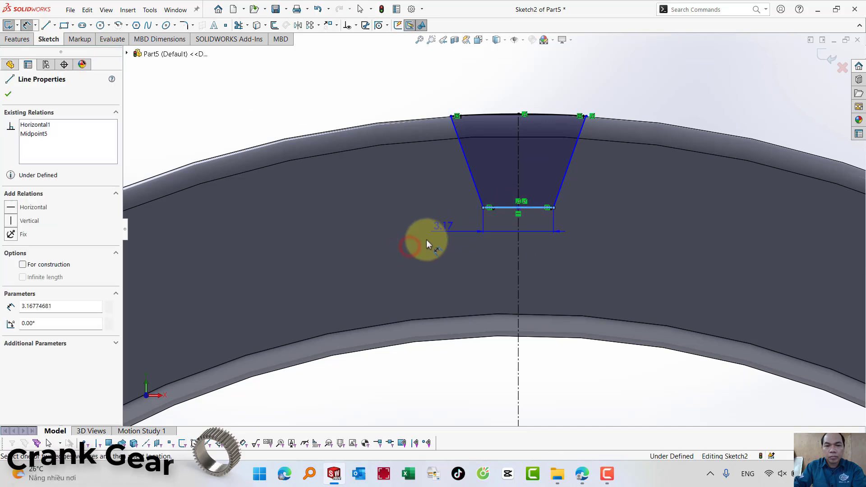
pyautogui.click(409, 247)
pyautogui.write('2')
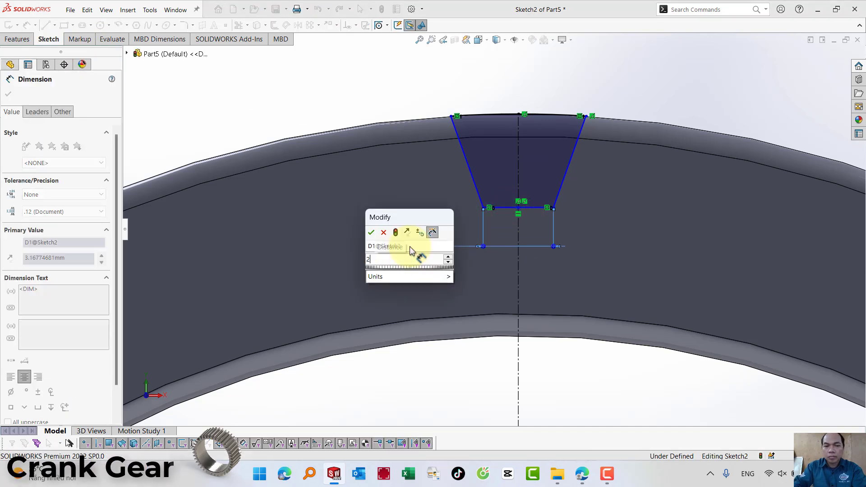
pyautogui.press('Return')
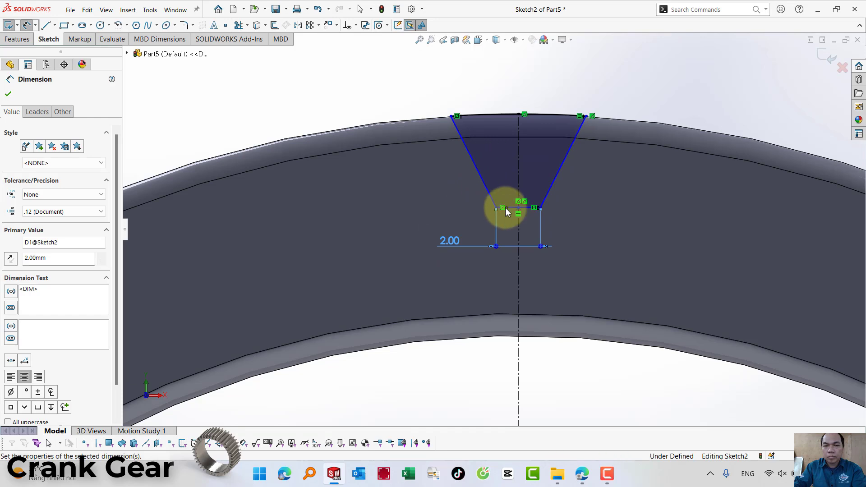
pyautogui.click(511, 207)
pyautogui.click(523, 113)
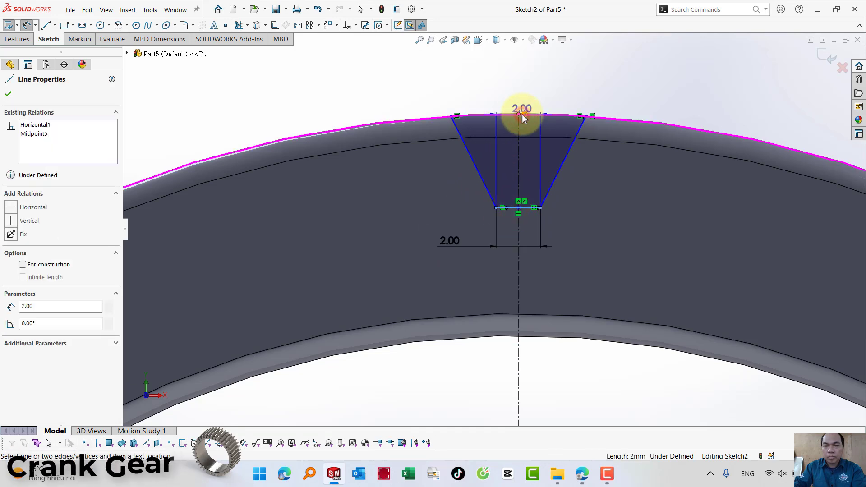
pyautogui.click(518, 113)
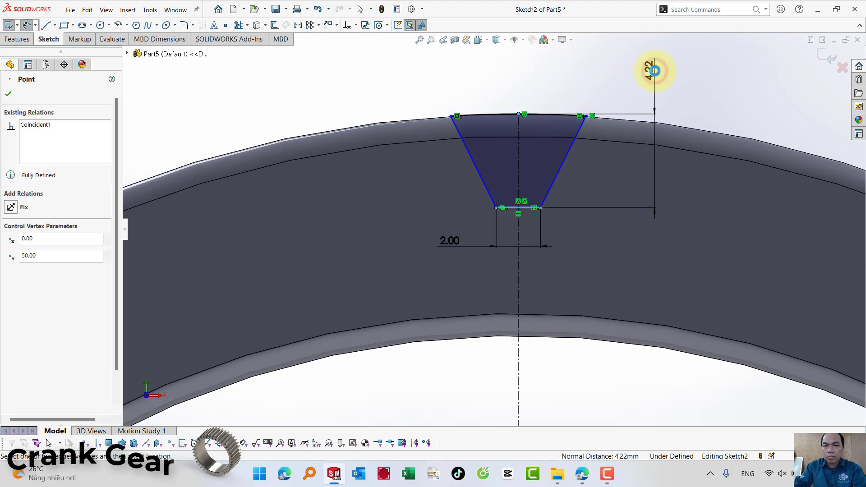
pyautogui.click(652, 70)
pyautogui.write('6.102')
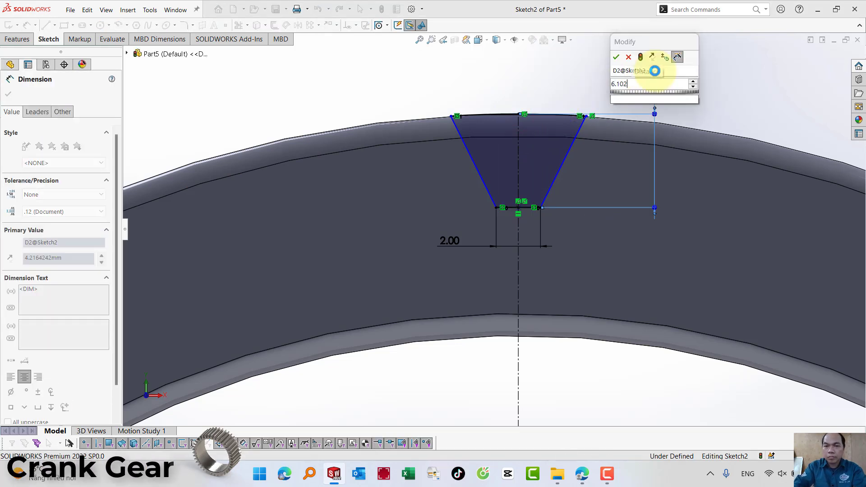
pyautogui.press('Return')
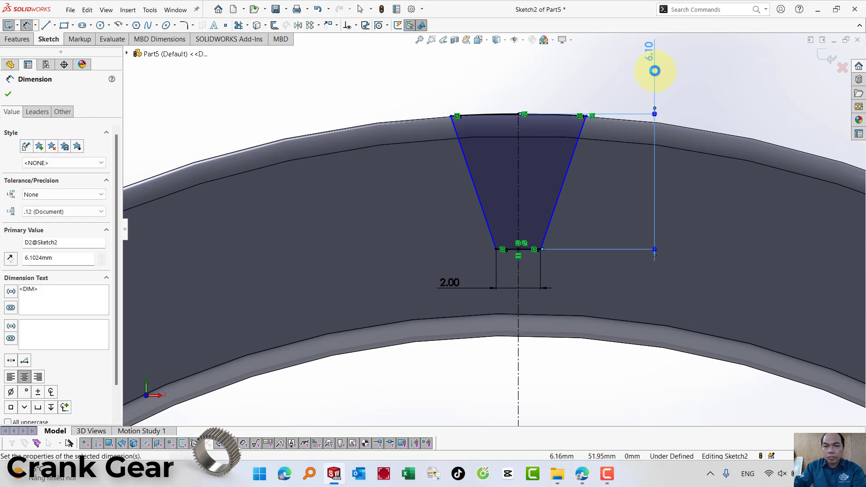
# Dimension the tooth's top width to 6 mm, fully defining the sketch.
pyautogui.click(452, 116)
pyautogui.click(585, 117)
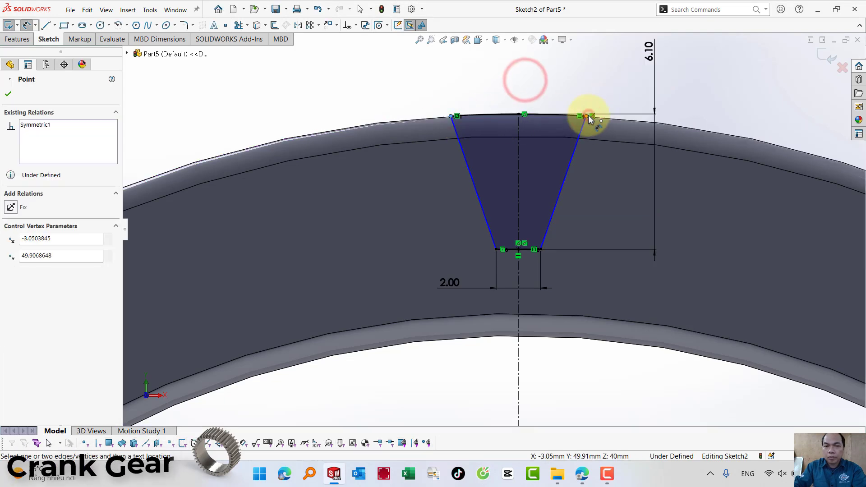
pyautogui.click(525, 83)
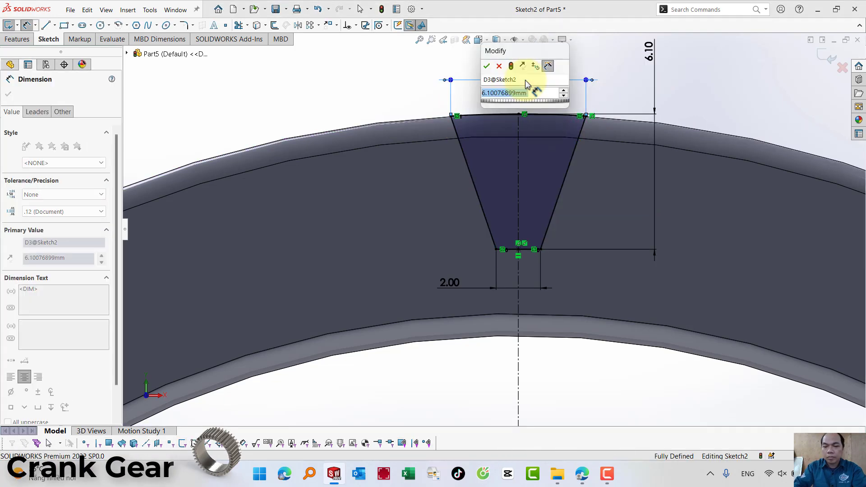
pyautogui.write('6')
pyautogui.press('Return')
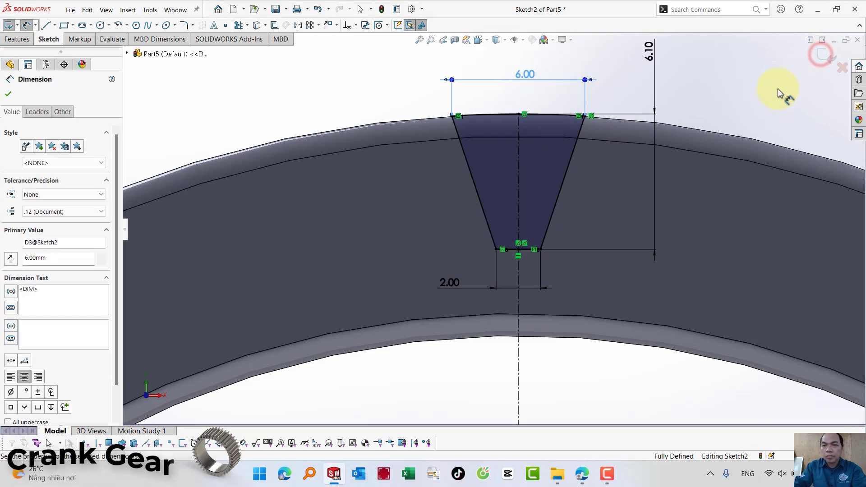
pyautogui.click(831, 55)
# Cut the tooth sketch into the ring as Cut-Extrude1.
pyautogui.scroll(3, 658, 140)
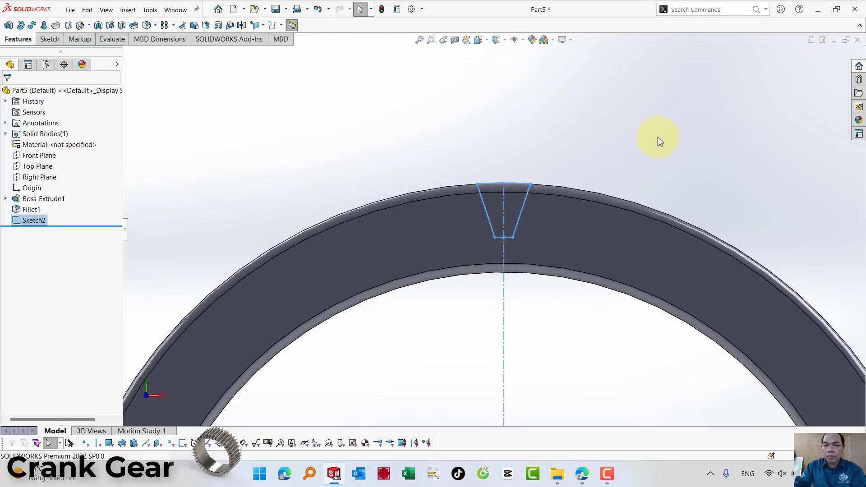
pyautogui.moveTo(657, 140)
pyautogui.mouseDown(button='middle')
pyautogui.moveTo(603, 151)
pyautogui.moveTo(603, 169)
pyautogui.mouseUp(button='middle')
pyautogui.scroll(2, 603, 169)
pyautogui.scroll(1, 610, 151)
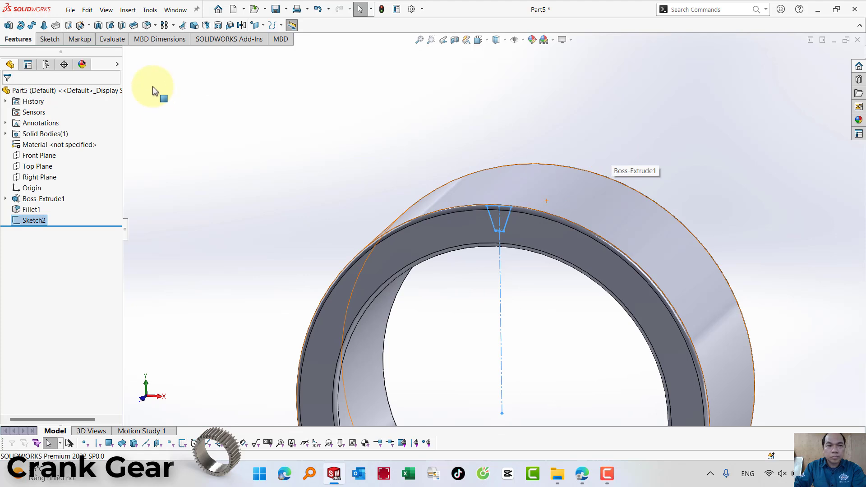
pyautogui.click(67, 25)
pyautogui.click(8, 93)
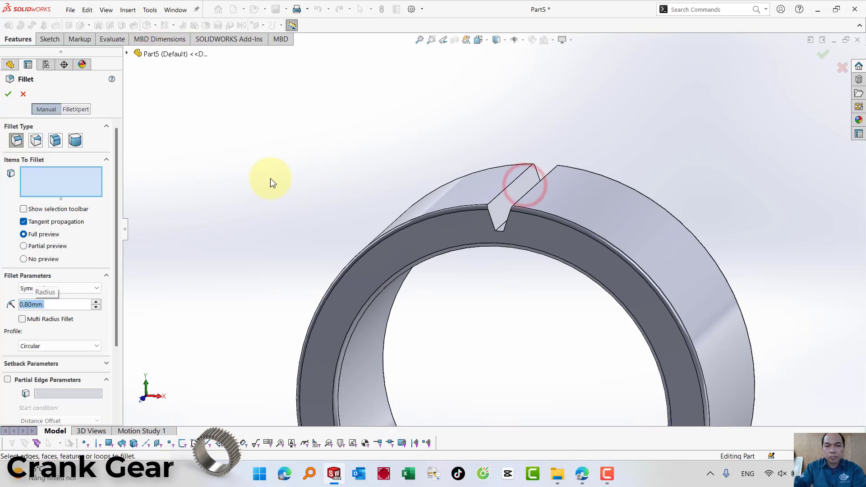
# Round both slot faces with a 0.8 mm fillet (Fillet2).
pyautogui.click(526, 187)
pyautogui.click(9, 94)
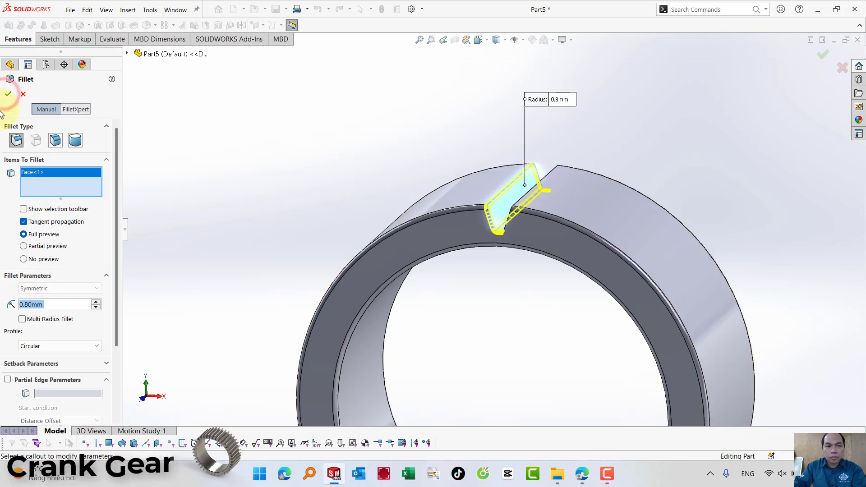
pyautogui.moveTo(373, 139); pyautogui.dragTo(413, 155, button='middle')
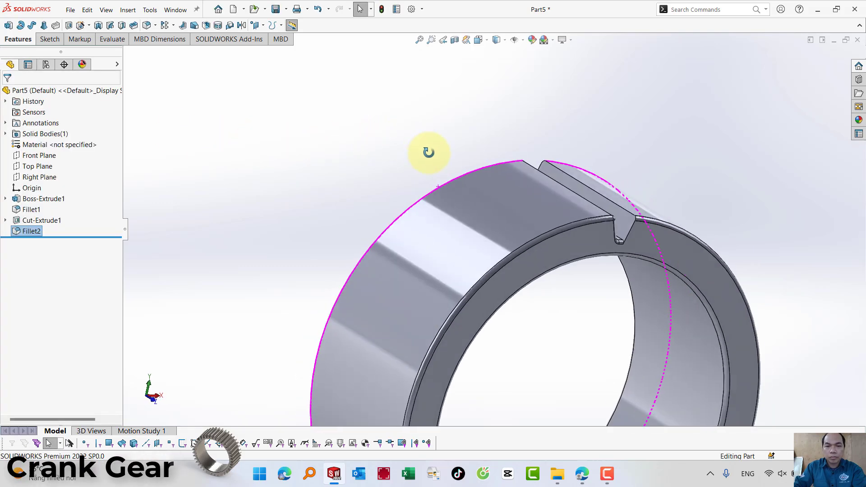
pyautogui.rightClick(24, 230)
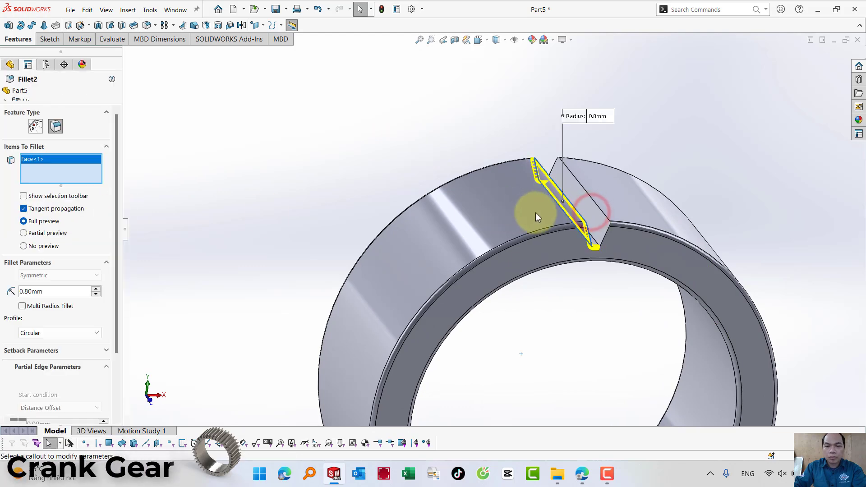
pyautogui.click(592, 215)
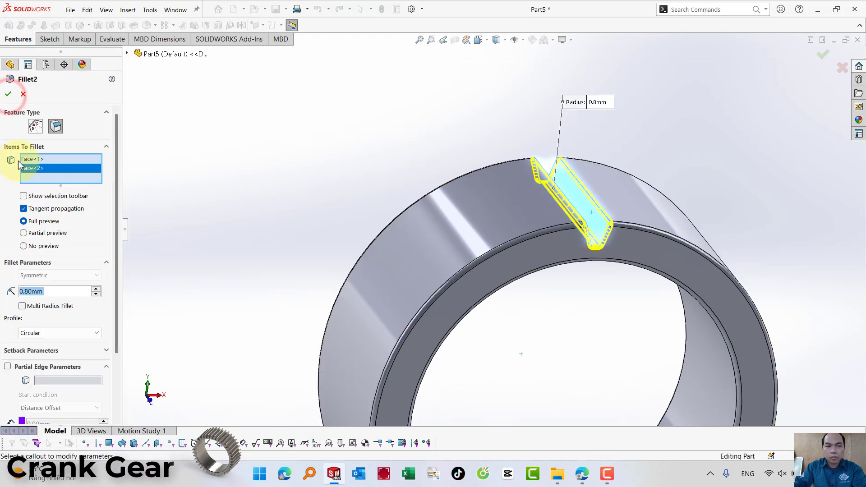
pyautogui.click(8, 94)
pyautogui.moveTo(363, 138)
pyautogui.mouseDown(button='middle')
pyautogui.moveTo(339, 136)
pyautogui.moveTo(280, 228)
pyautogui.moveTo(310, 180)
pyautogui.moveTo(334, 162)
pyautogui.moveTo(313, 189)
pyautogui.moveTo(242, 168)
pyautogui.moveTo(495, 239)
pyautogui.mouseUp(button='middle')
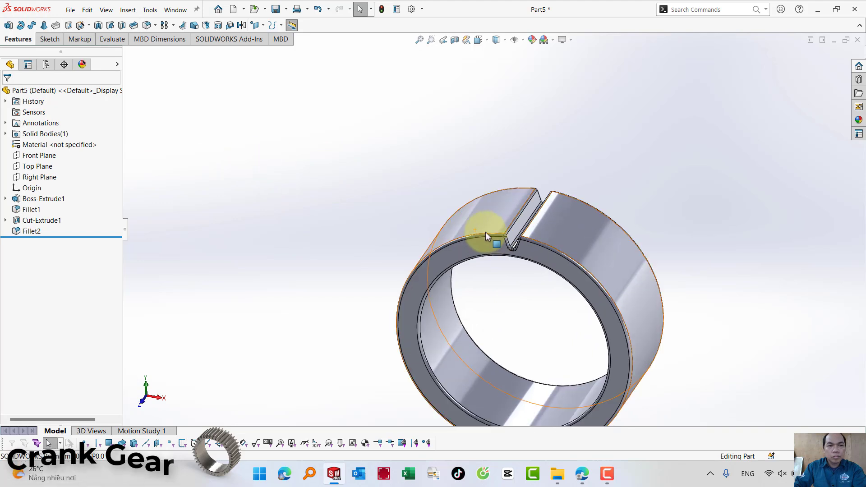
# Circular-pattern Cut-Extrude1 and Fillet2 39 times over 360° about the ring's inner face.
pyautogui.click(173, 25)
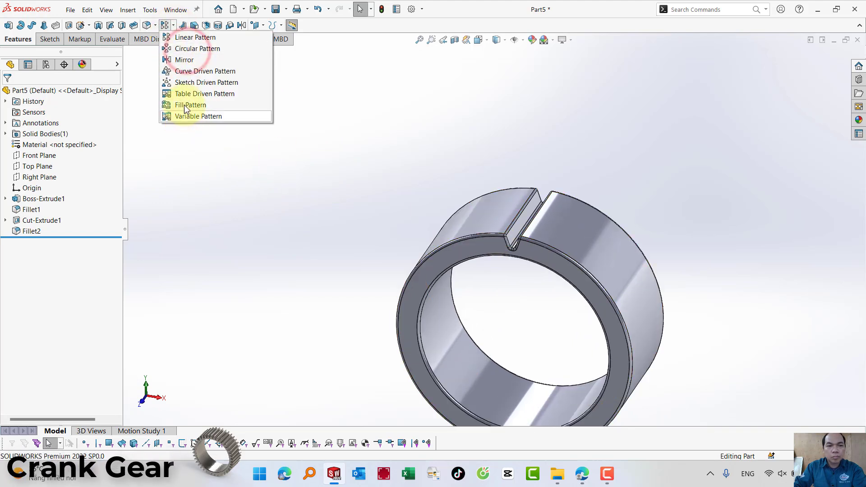
pyautogui.click(188, 49)
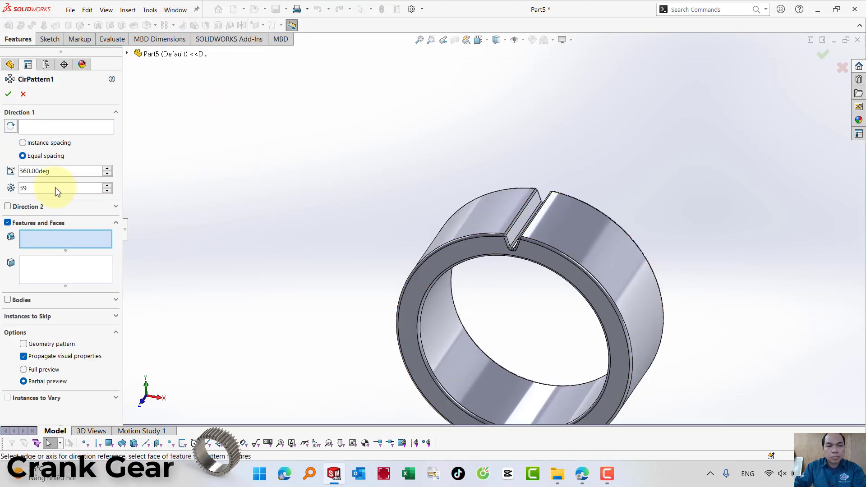
pyautogui.click(37, 123)
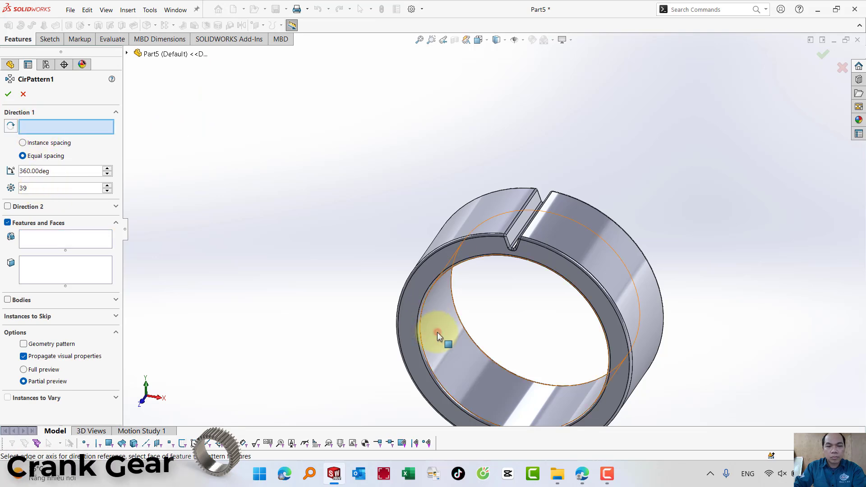
pyautogui.click(437, 331)
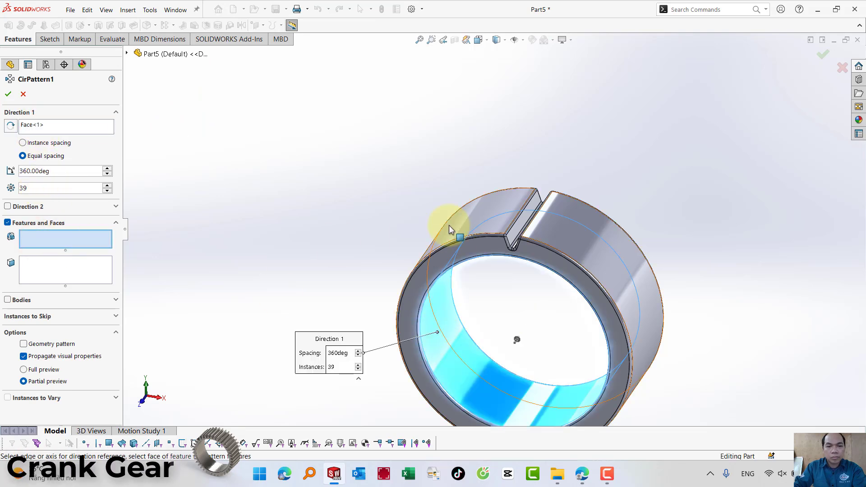
pyautogui.click(523, 218)
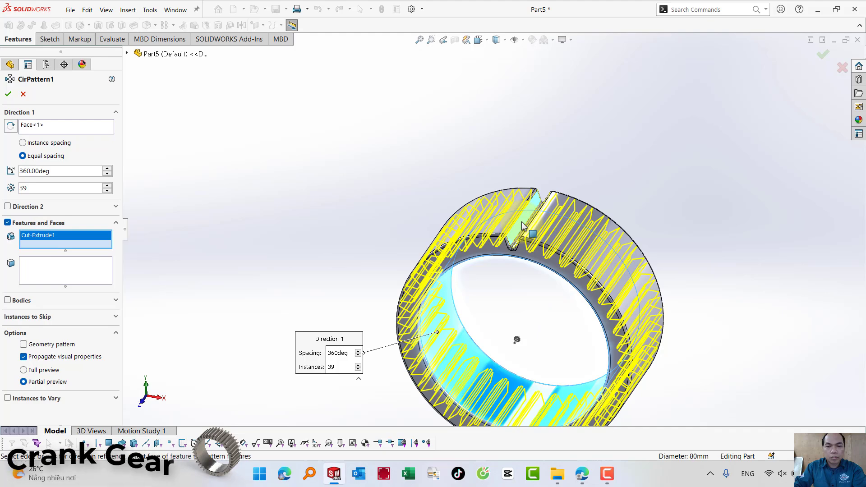
pyautogui.moveTo(522, 226)
pyautogui.mouseDown(button='middle')
pyautogui.moveTo(542, 160)
pyautogui.moveTo(525, 247)
pyautogui.mouseUp(button='middle')
pyautogui.scroll(-5, 526, 247)
pyautogui.scroll(-4, 541, 244)
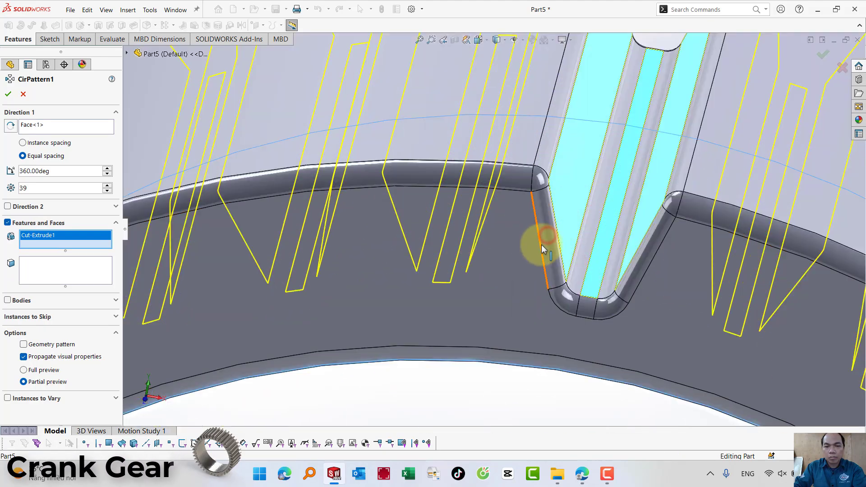
pyautogui.click(548, 235)
pyautogui.scroll(3, 547, 235)
pyautogui.scroll(3, 549, 240)
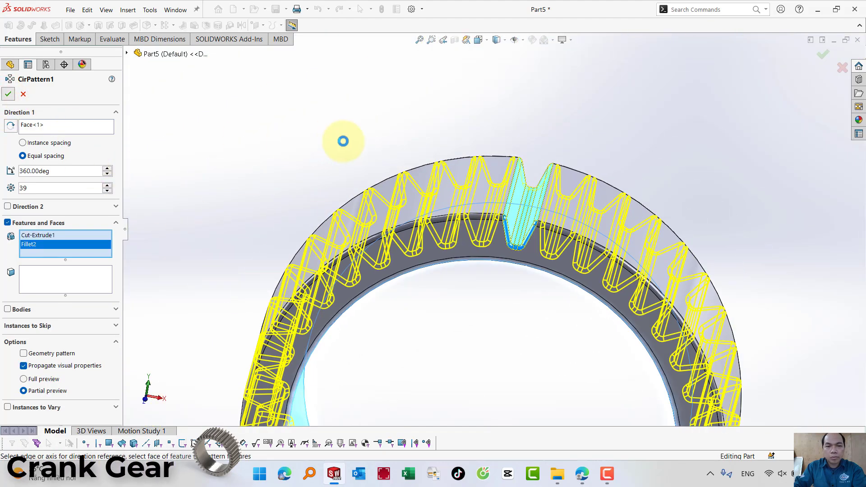
pyautogui.rightClick(343, 141)
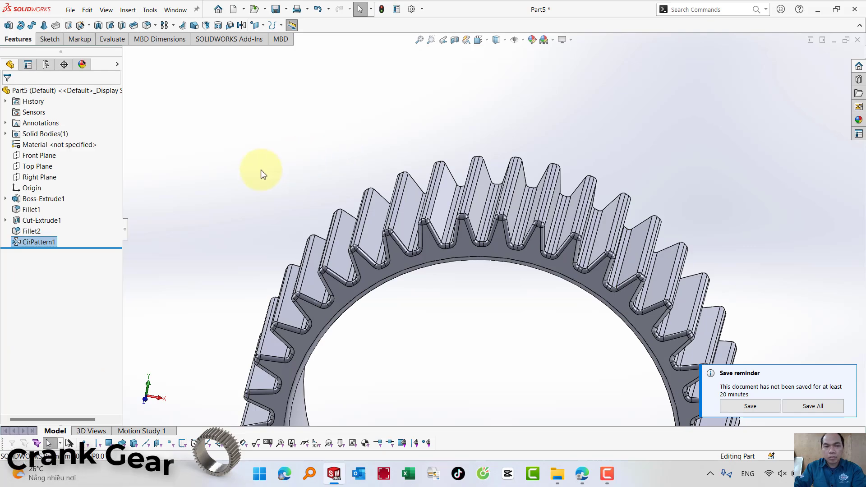
# Switch to isometric view and open appearance settings for the whole part from the inner face.
pyautogui.moveTo(261, 169)
pyautogui.mouseDown(button='middle')
pyautogui.moveTo(278, 144)
pyautogui.moveTo(271, 179)
pyautogui.mouseUp(button='middle')
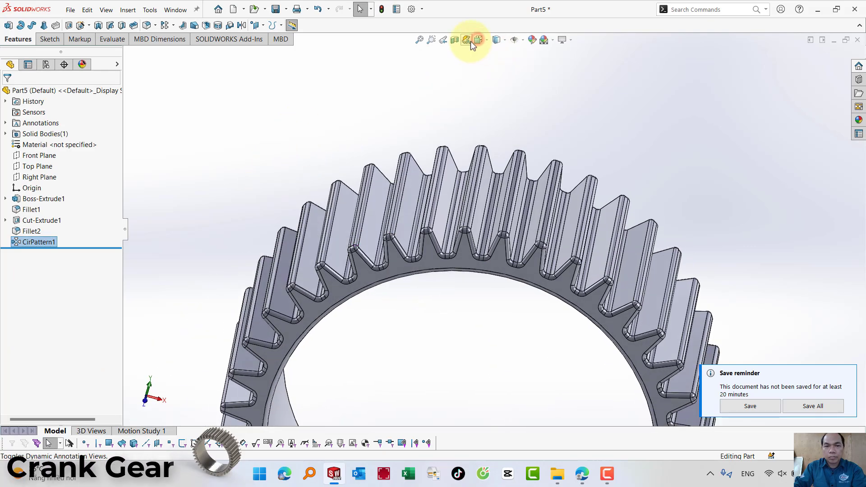
pyautogui.click(477, 40)
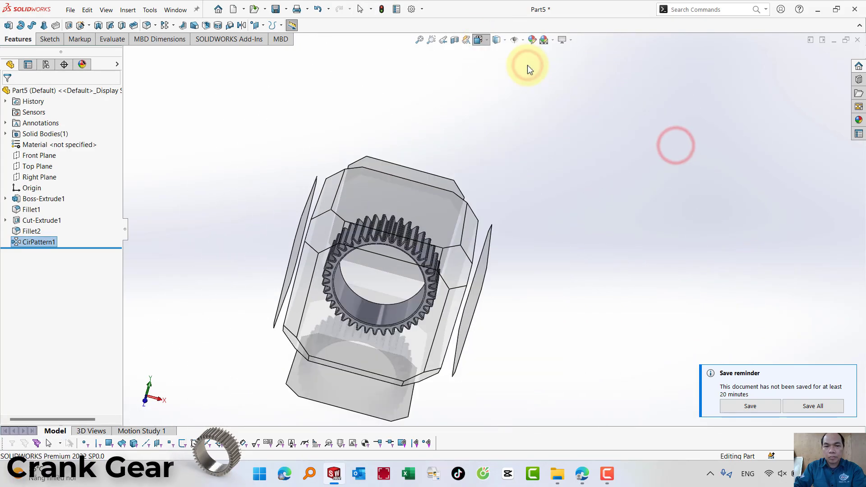
pyautogui.hotkey('ctrl', '7')
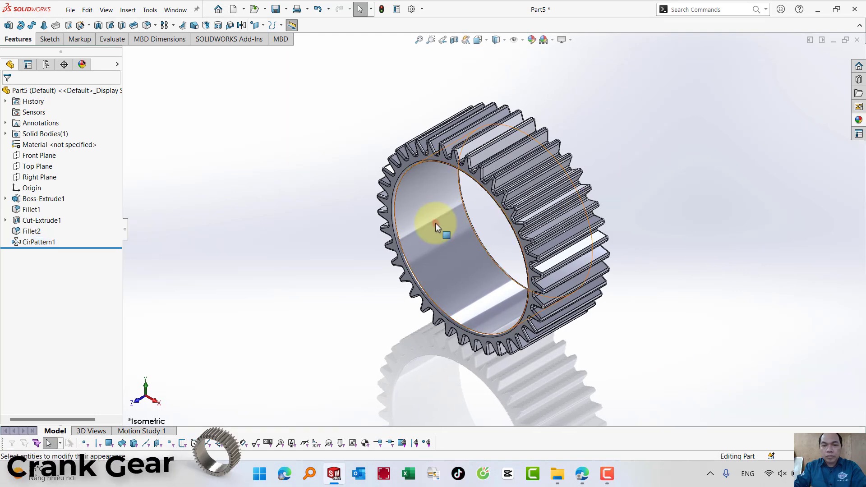
pyautogui.click(435, 223)
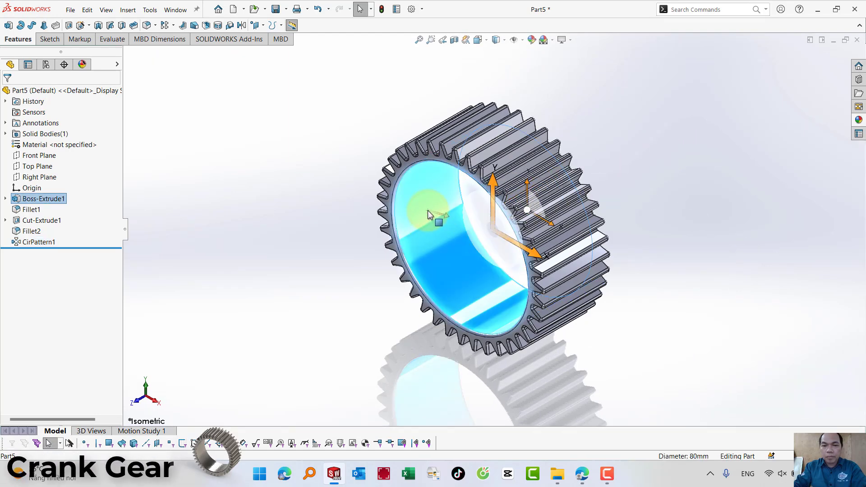
pyautogui.click(522, 170)
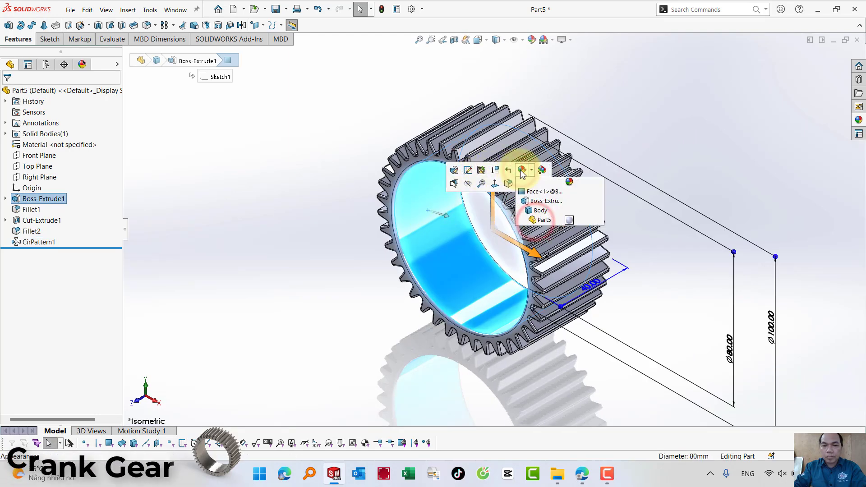
pyautogui.click(545, 219)
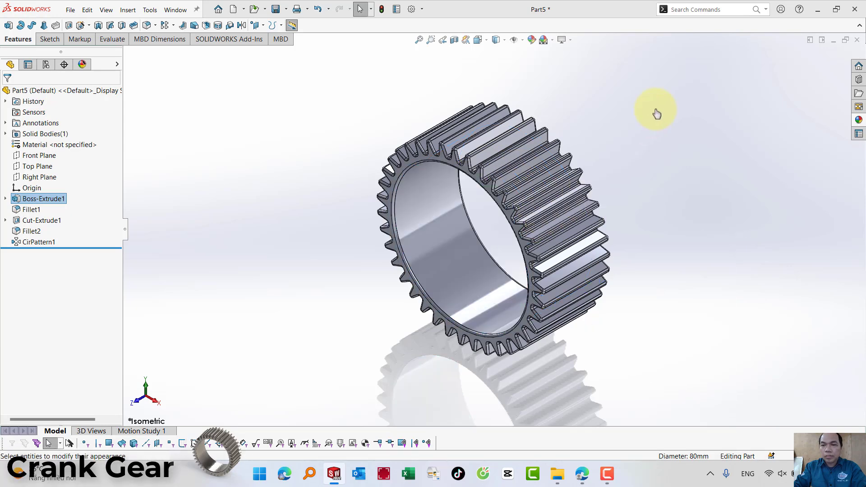
# Apply the satin finish stainless steel appearance from the Steel library to the gear.
pyautogui.click(733, 102)
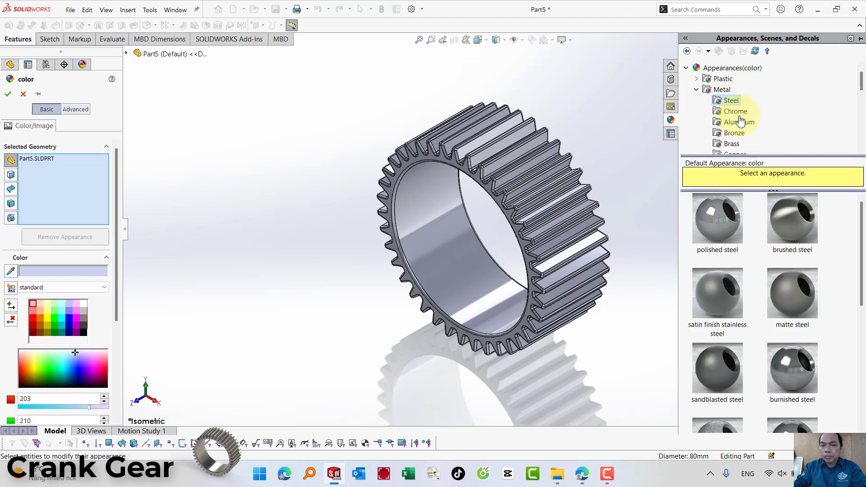
pyautogui.click(726, 305)
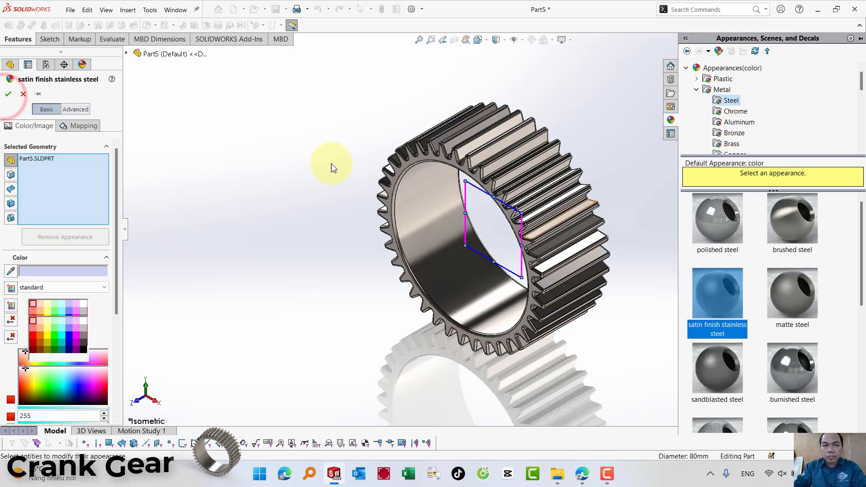
pyautogui.click(8, 94)
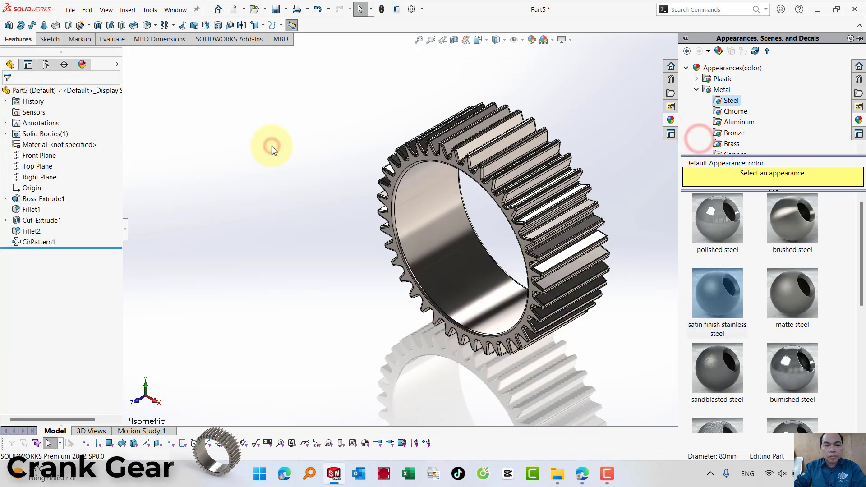
pyautogui.moveTo(699, 141)
pyautogui.mouseDown(button='middle')
pyautogui.moveTo(718, 122)
pyautogui.moveTo(622, 125)
pyautogui.moveTo(645, 124)
pyautogui.mouseUp(button='middle')
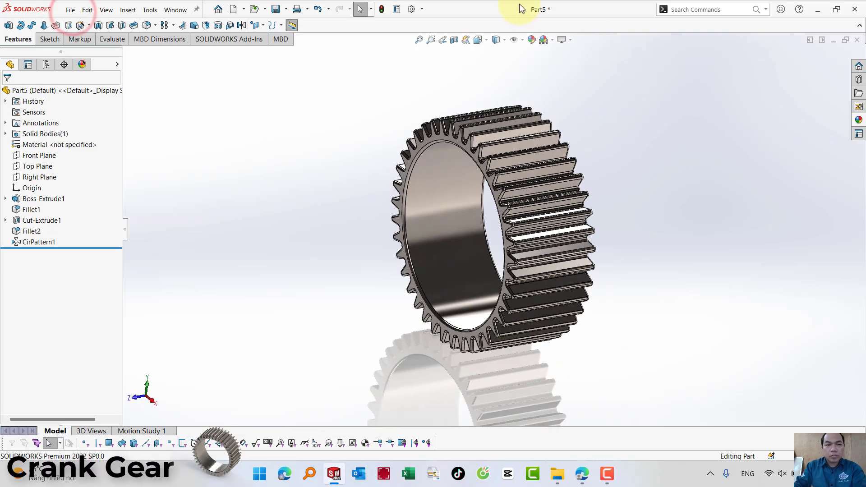
# Save the part as '06. Crank Gear' in the V8 Engine Project folder.
pyautogui.click(71, 11)
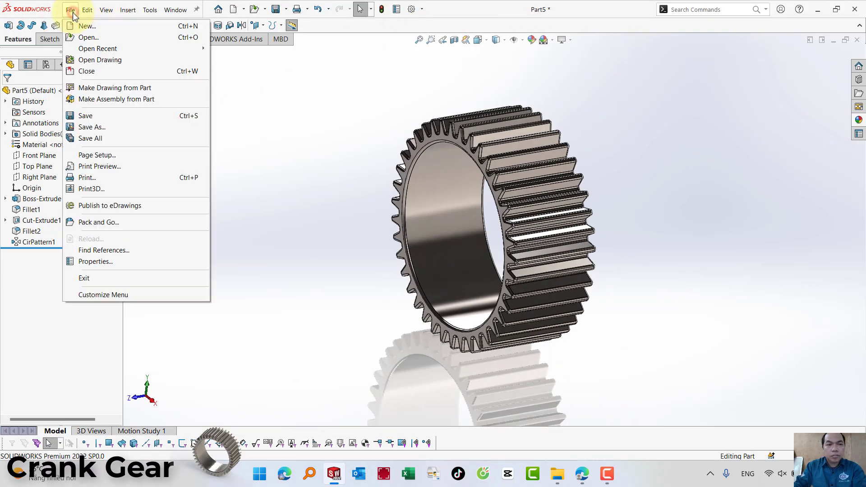
pyautogui.click(96, 127)
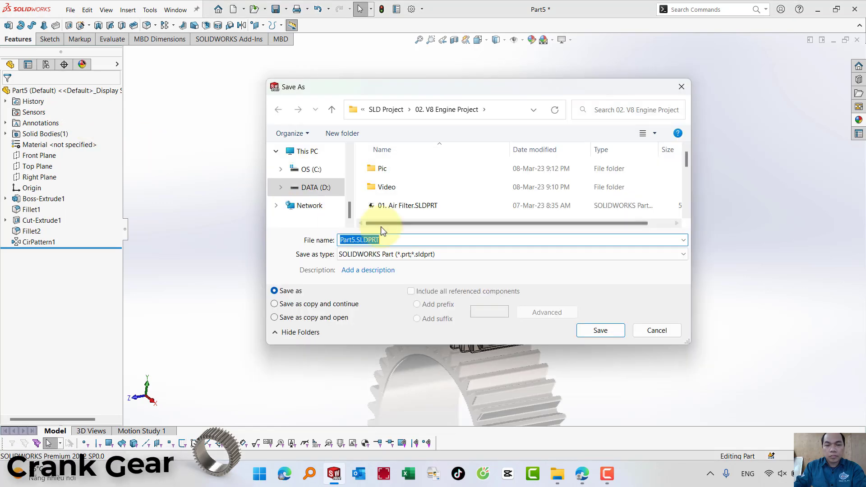
pyautogui.write('0')
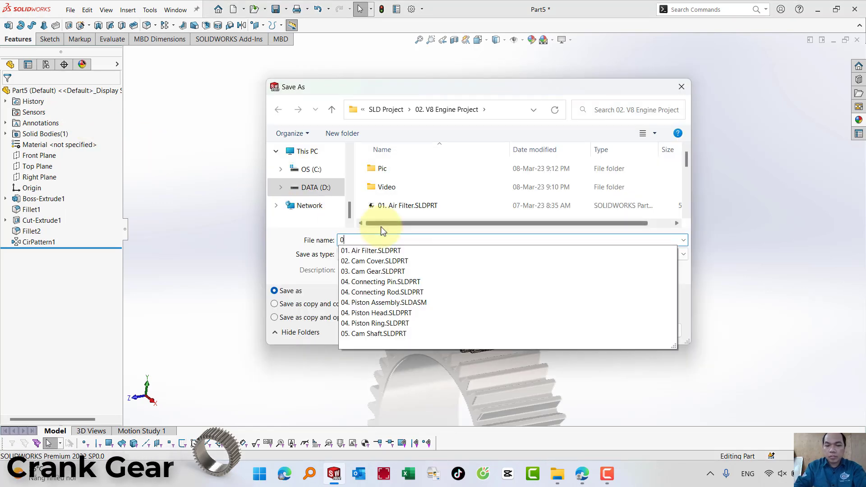
pyautogui.write('6. ')
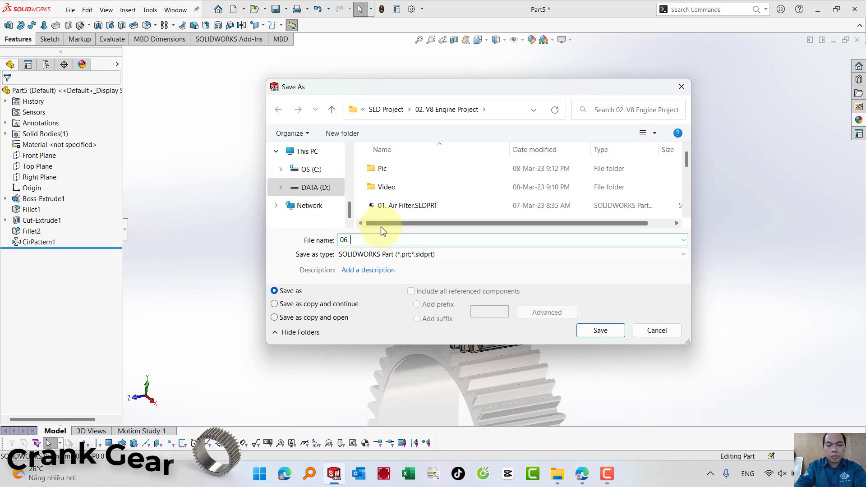
pyautogui.write('Crank Gear')
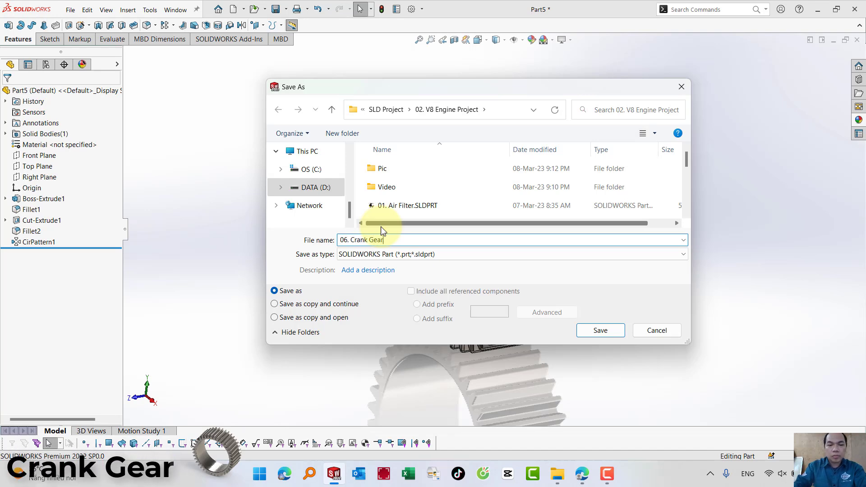
pyautogui.click(591, 332)
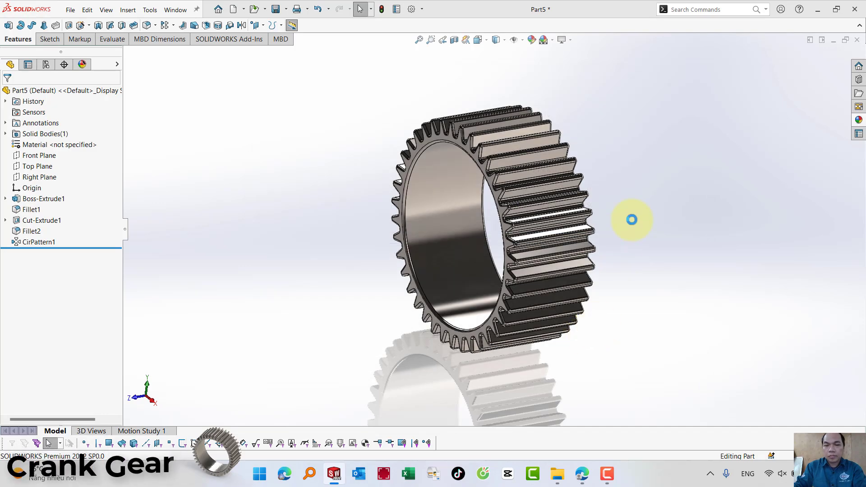
pyautogui.moveTo(661, 235); pyautogui.dragTo(311, 184, button='middle')
pyautogui.moveTo(306, 177); pyautogui.dragTo(320, 155, button='right')
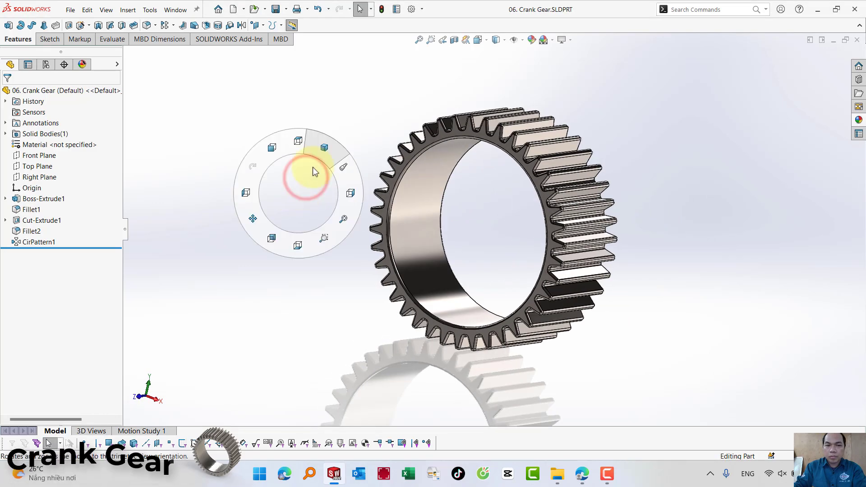